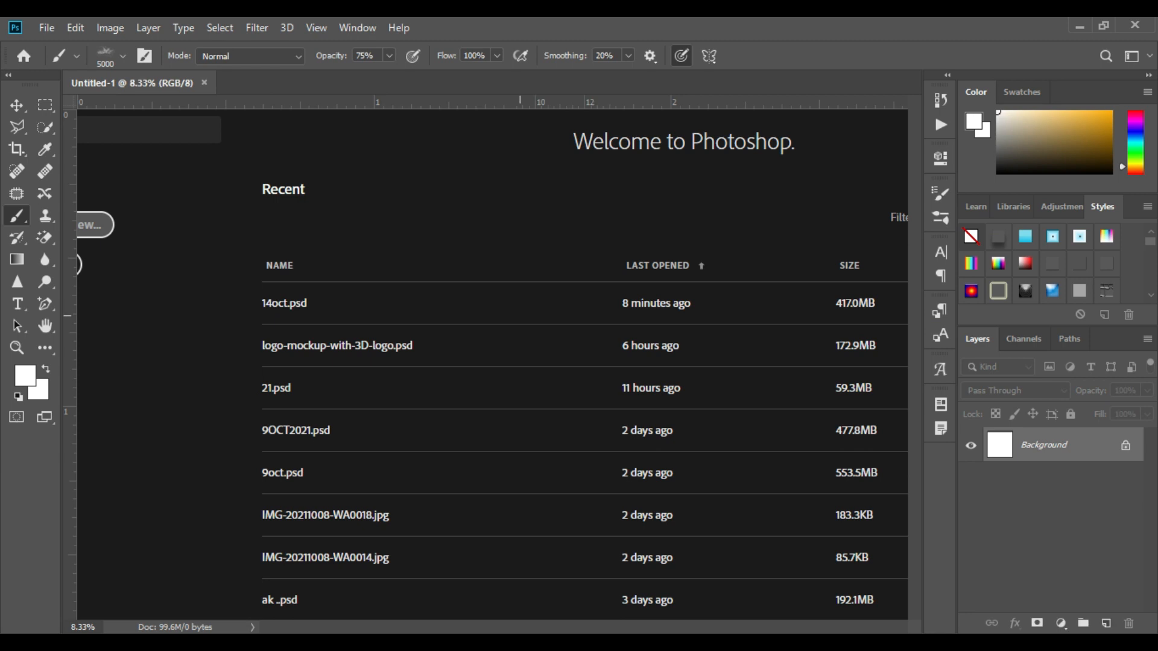
Place bg.jpg from the Shriram png folder so that it fills the blank canvas as the green background
key(z)
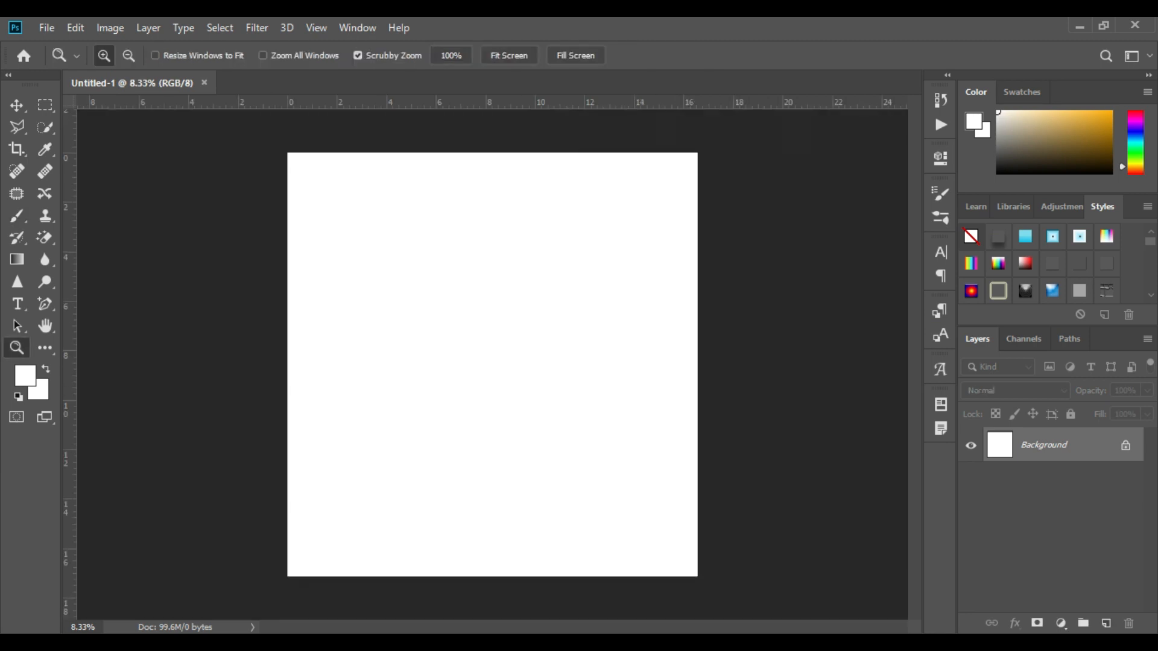
right_click(390, 284)
click(402, 295)
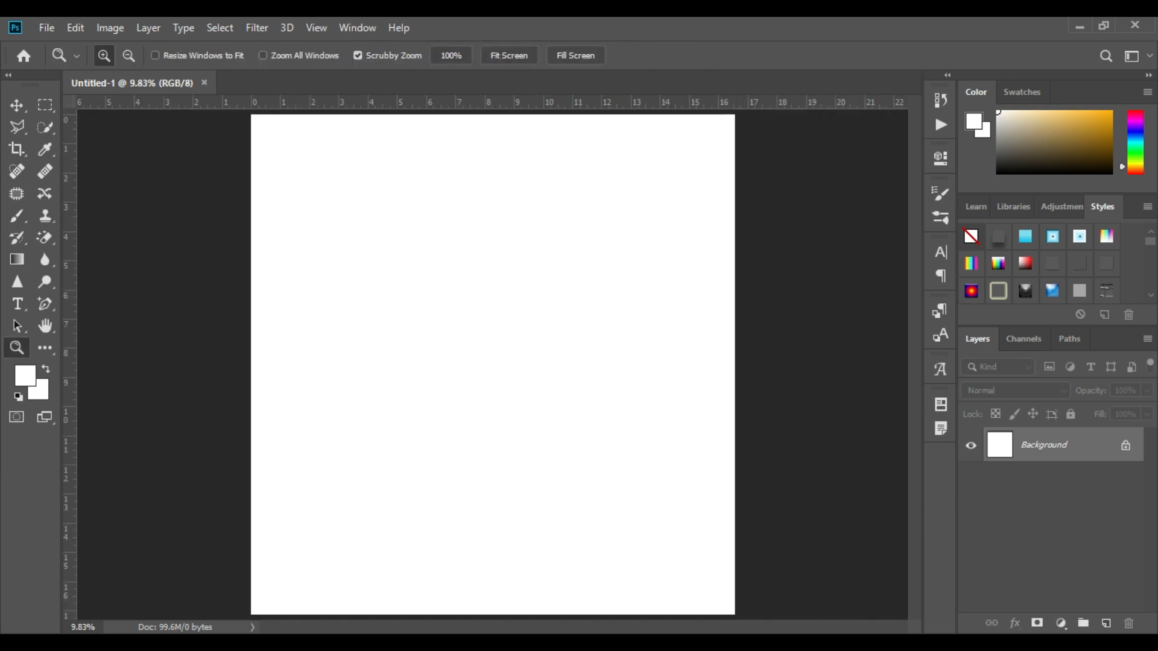
key(alt+Tab)
drag(739, 253, 140, 644)
drag(438, 395, 438, 395)
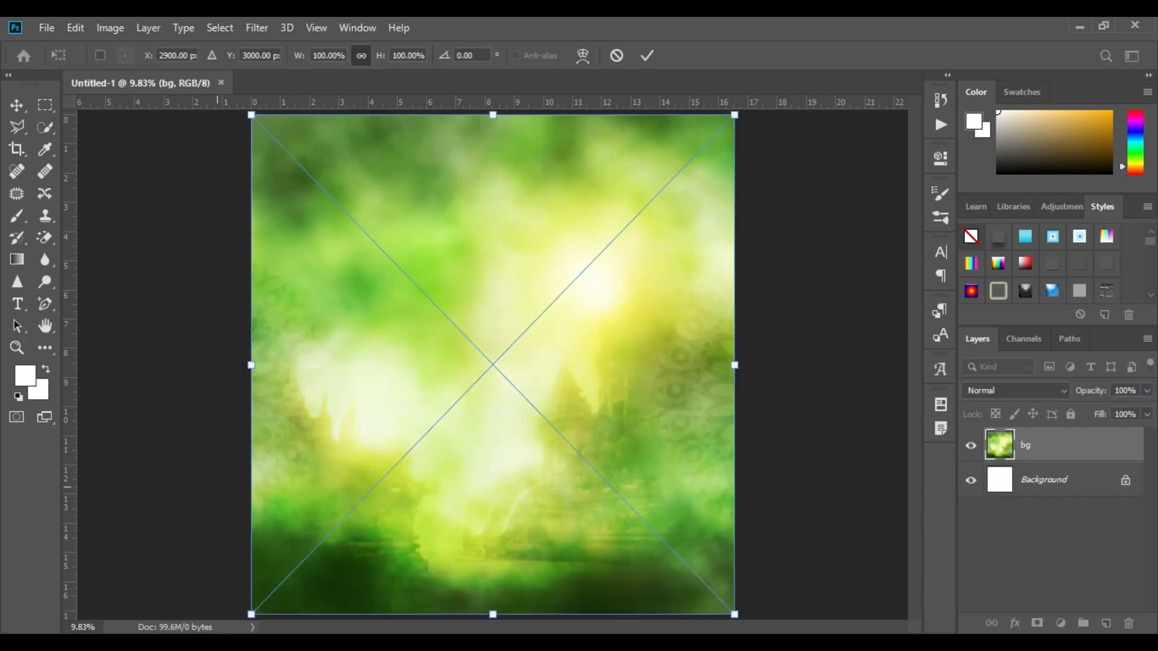
key(z)
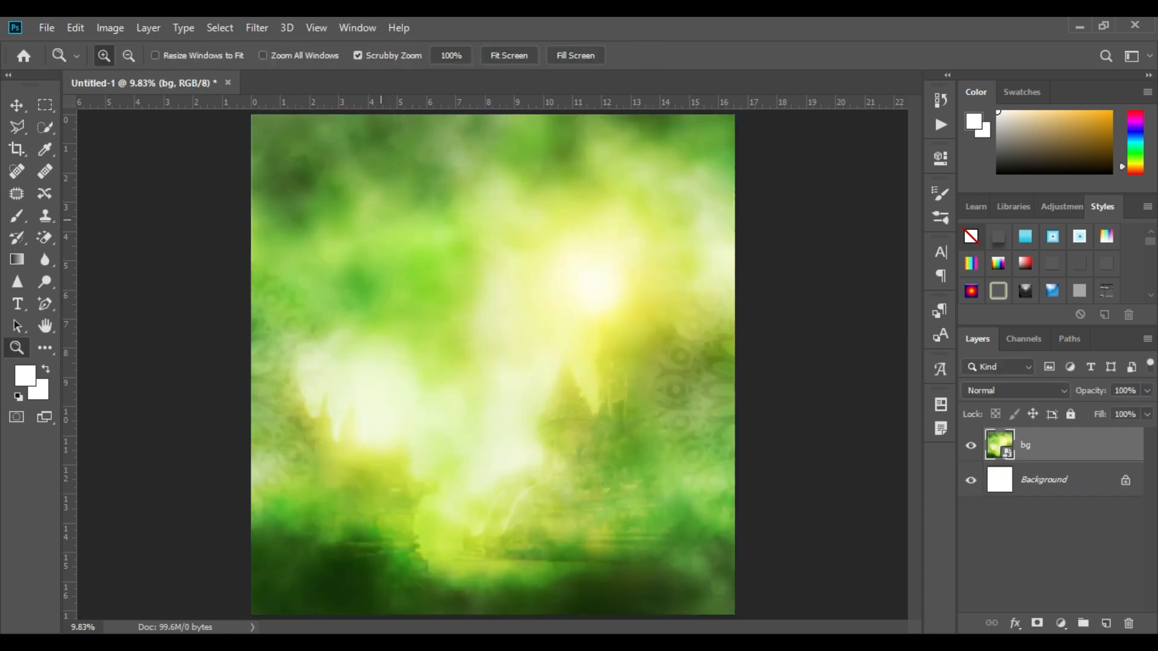
Place 4.png, the Ram and Ravan artwork, from the Shriram png folder above the green background
key(alt+Tab)
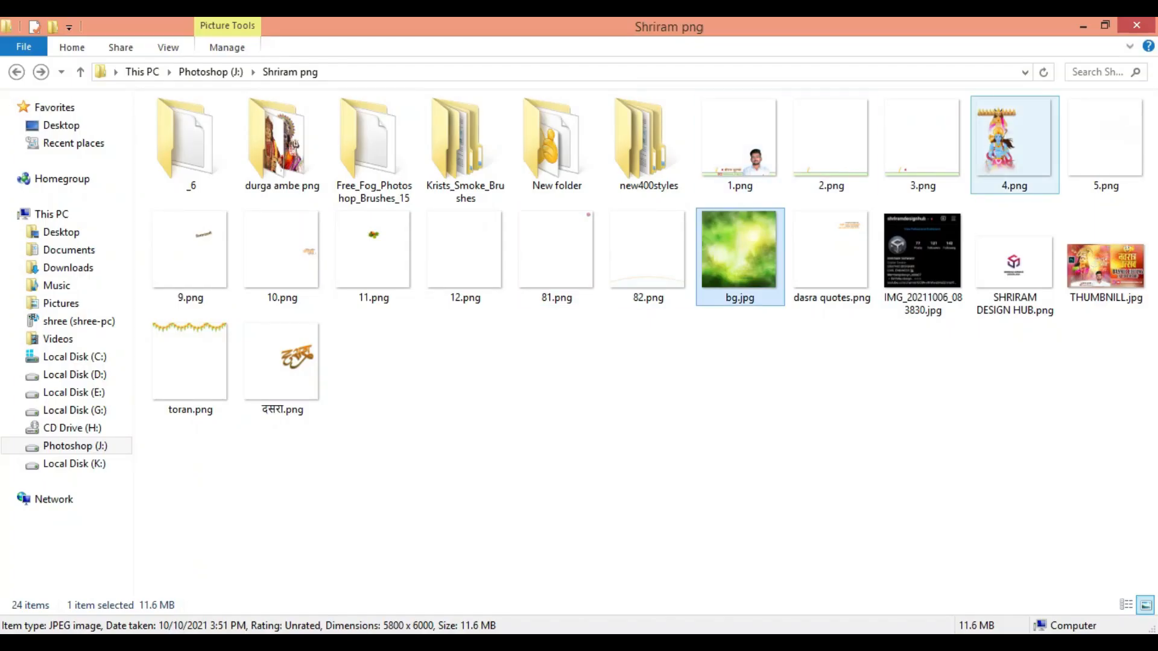
drag(1014, 145, 142, 603)
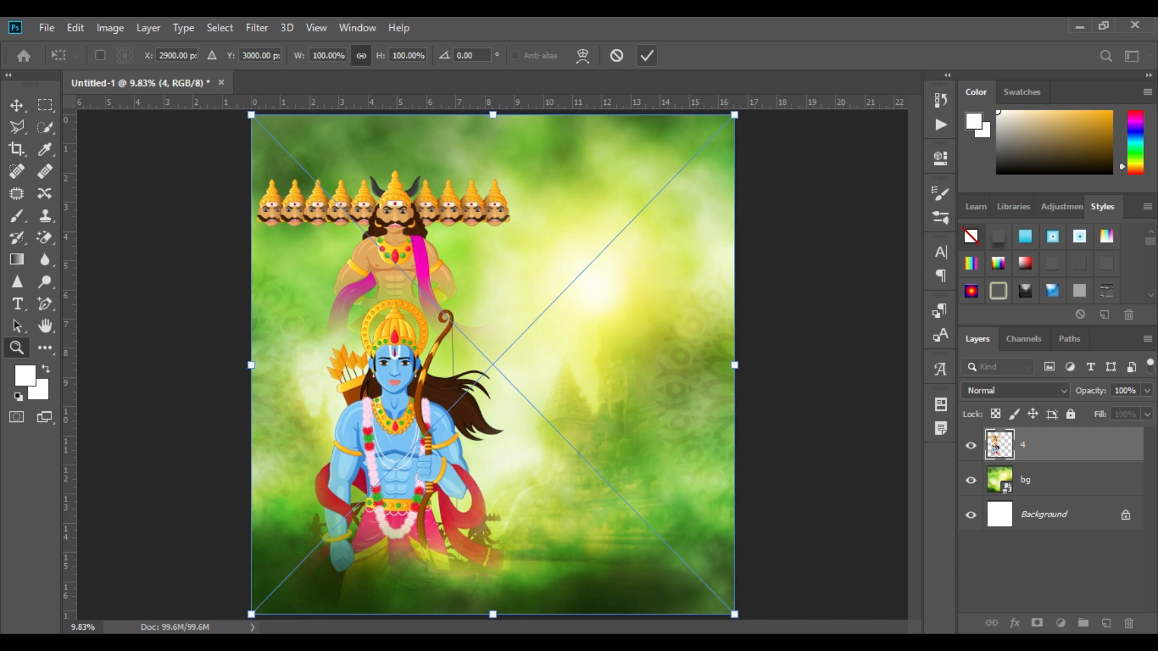
key(Return)
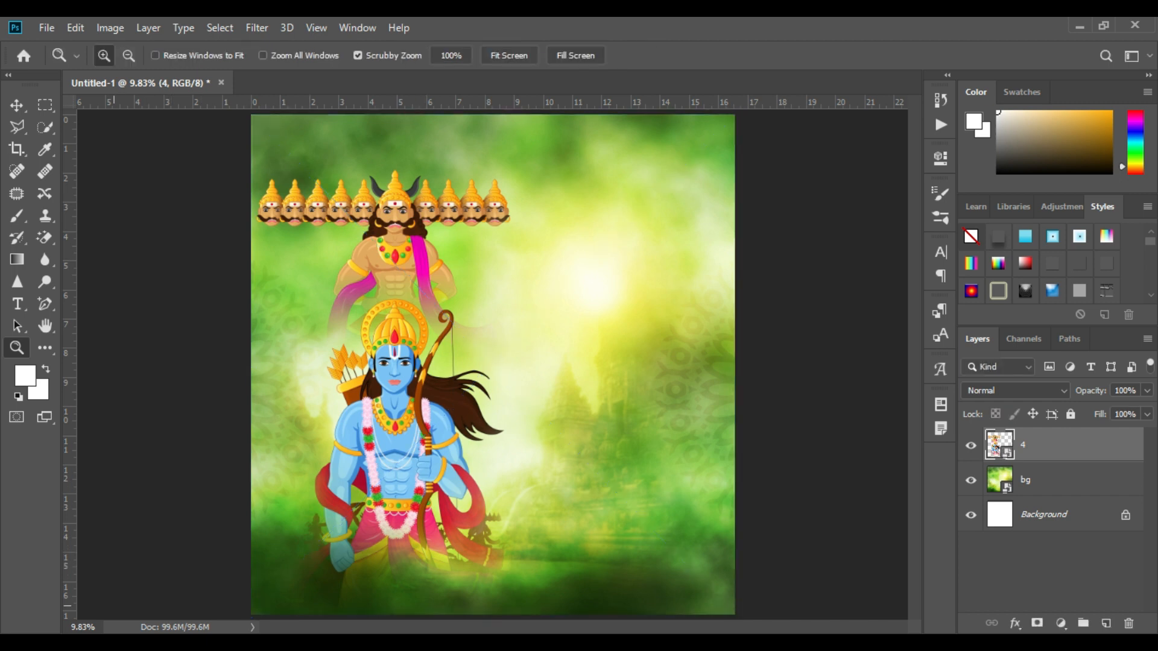
Place toran.png, the flower garland, from the Shriram png folder along the upper edge of the canvas
key(alt+Tab)
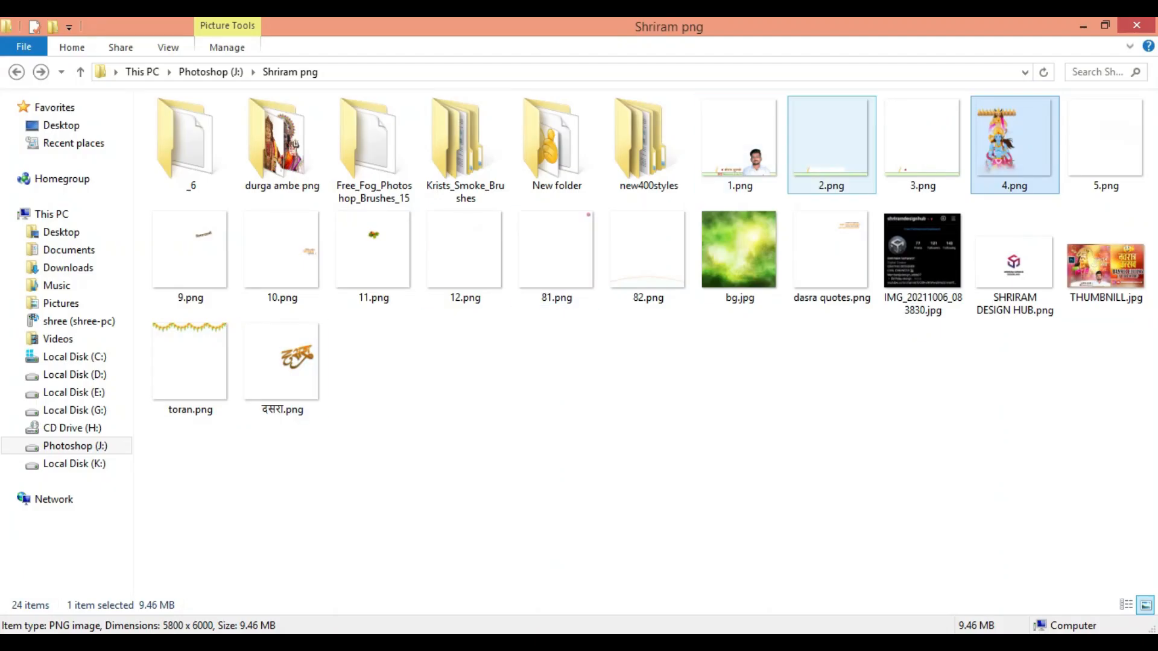
drag(1106, 139, 442, 367)
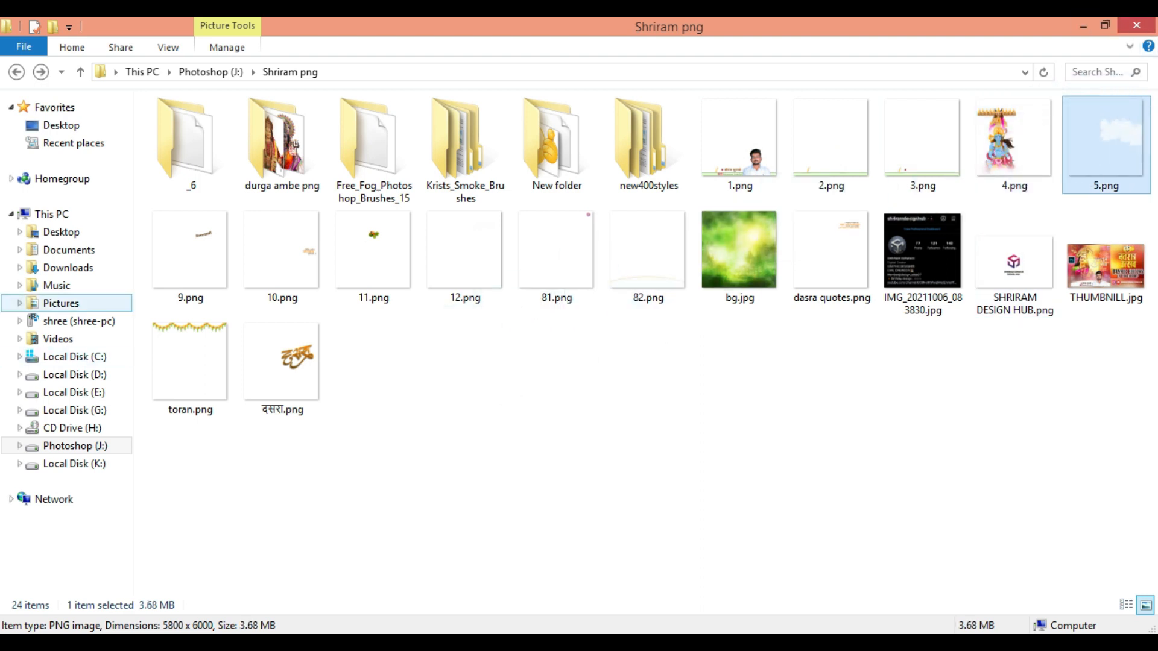
click(191, 365)
drag(191, 365, 493, 365)
click(647, 55)
key(z)
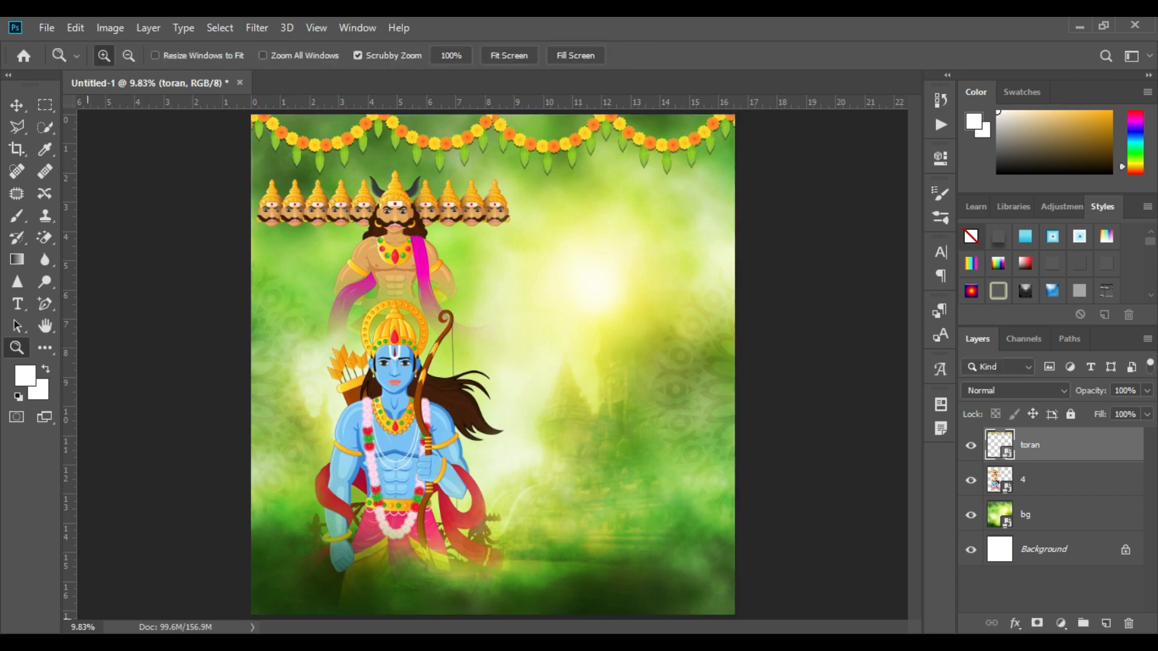
Place the cloud image 5.png in the poster and move its layer between layers 4 and bg
key(alt+Tab)
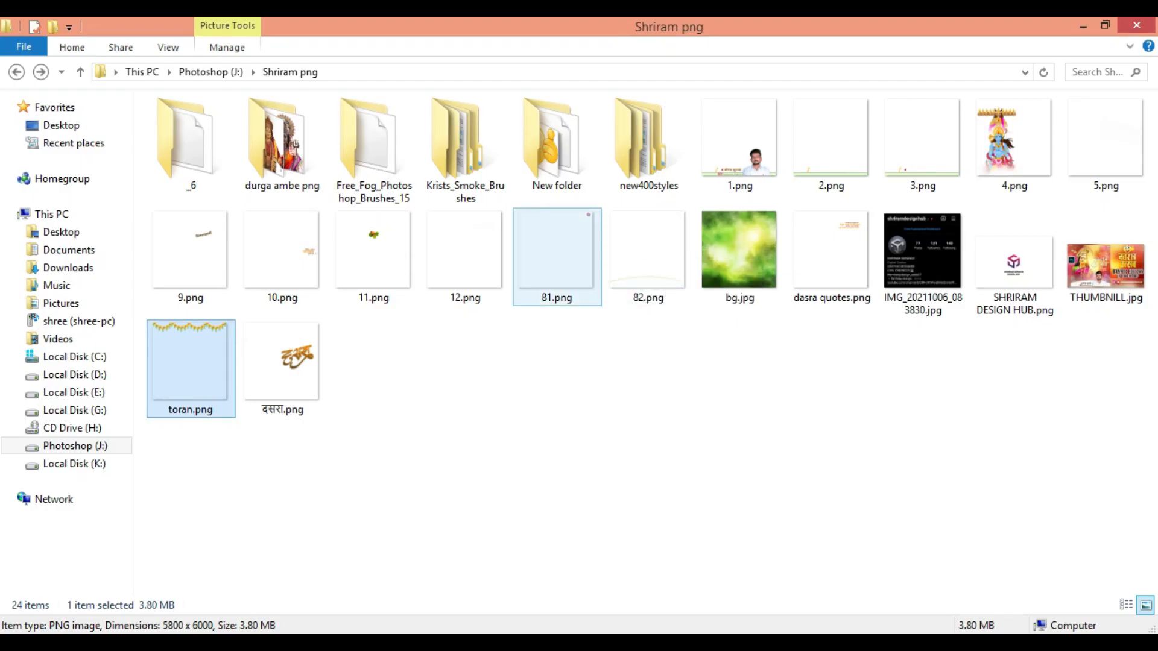
drag(1105, 142, 137, 632)
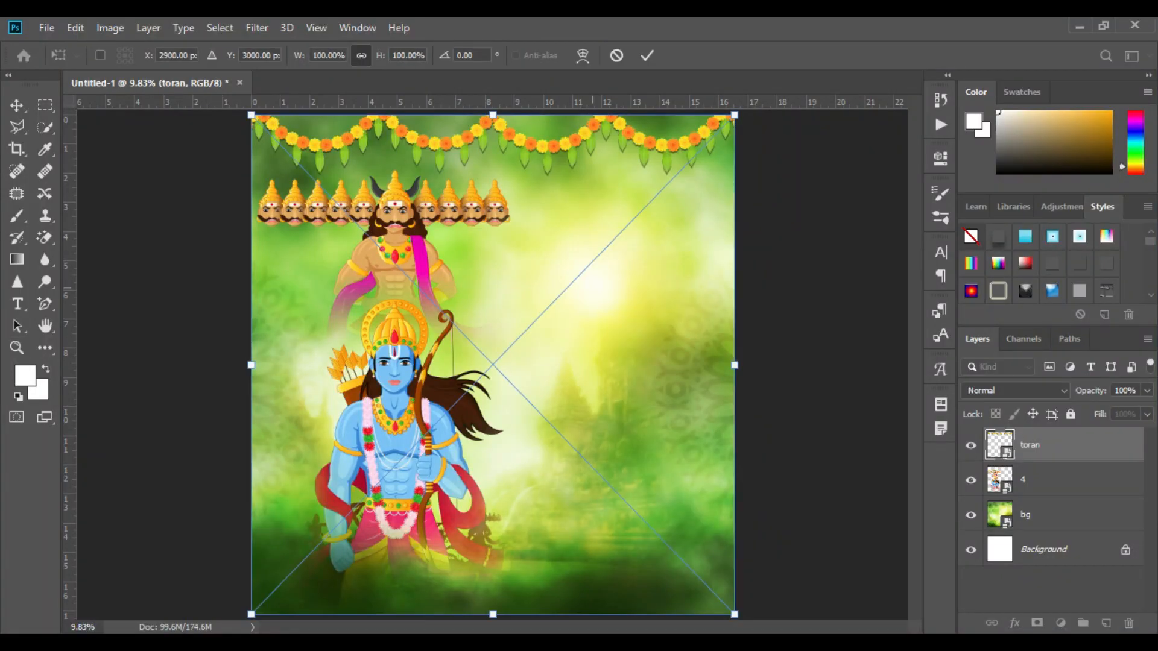
key(z)
key(Return)
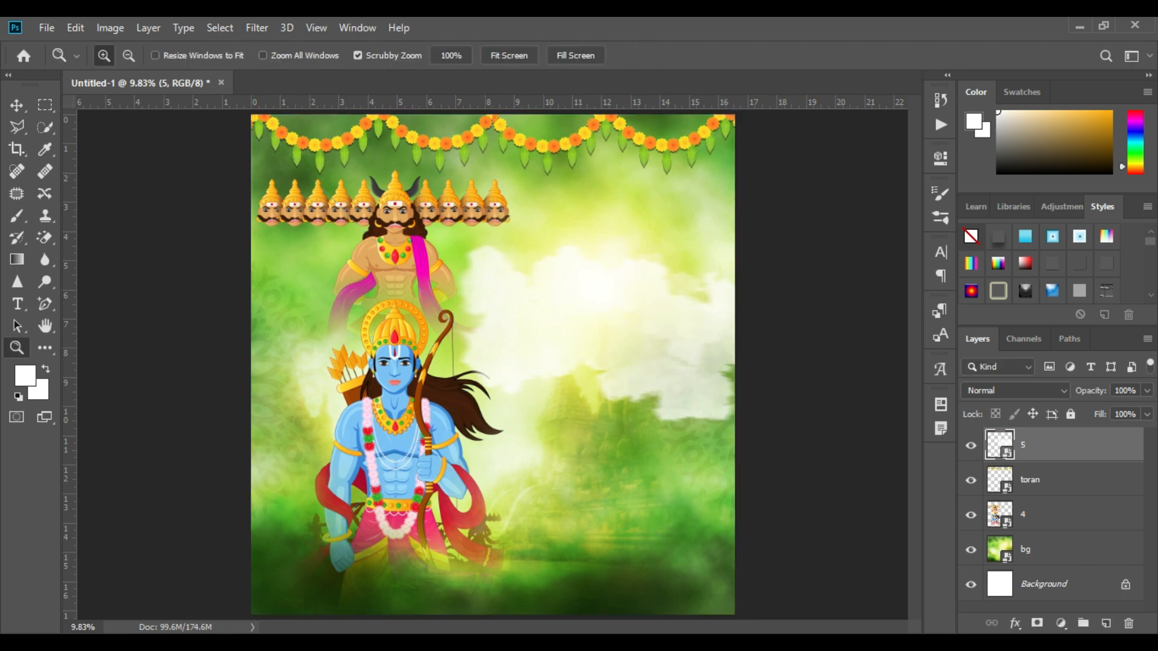
drag(1050, 446, 1050, 526)
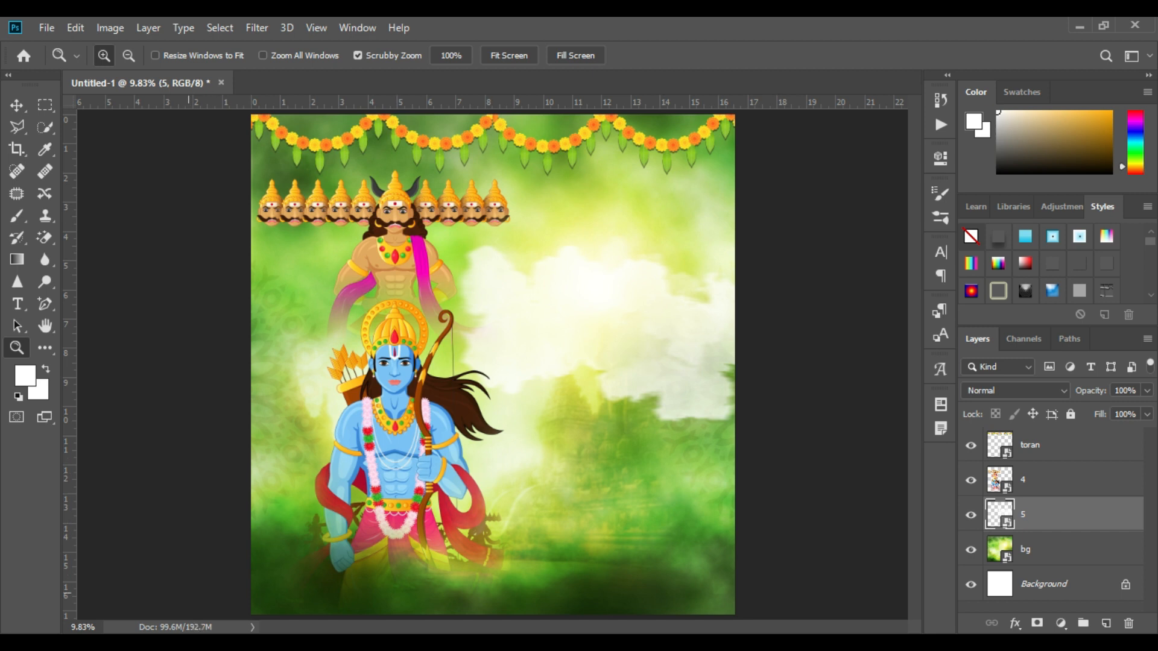
Place the दसरा.png title artwork from the Shriram png folder directly above cloud layer 5
key(alt+Tab)
drag(282, 365, 483, 362)
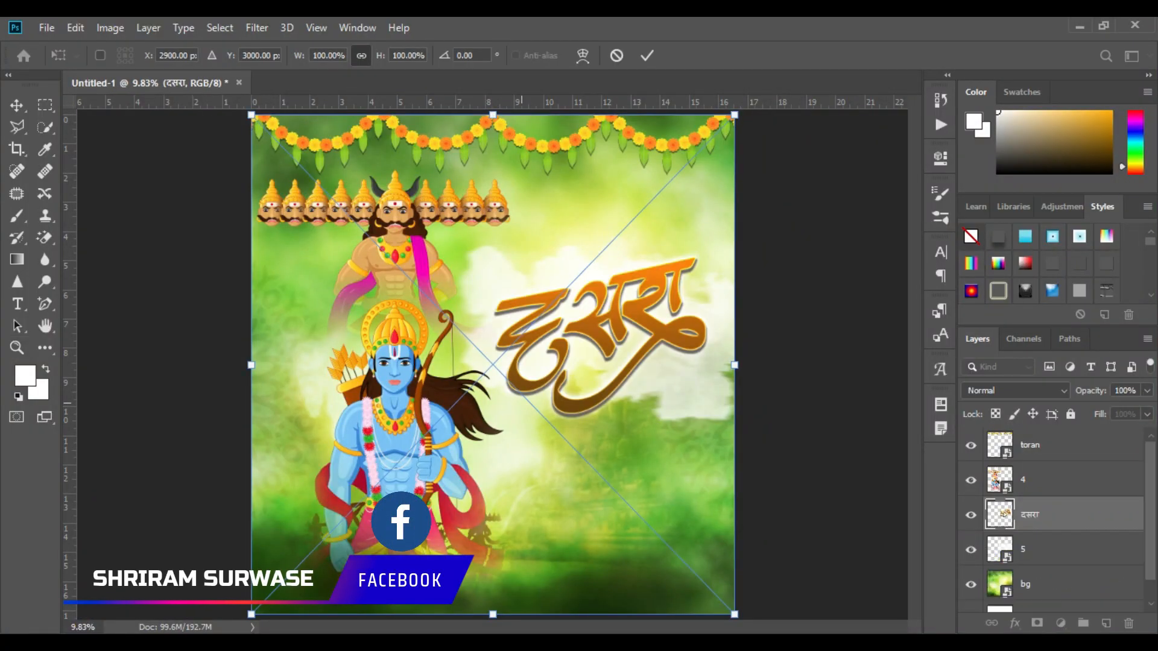
key(Return)
key(z)
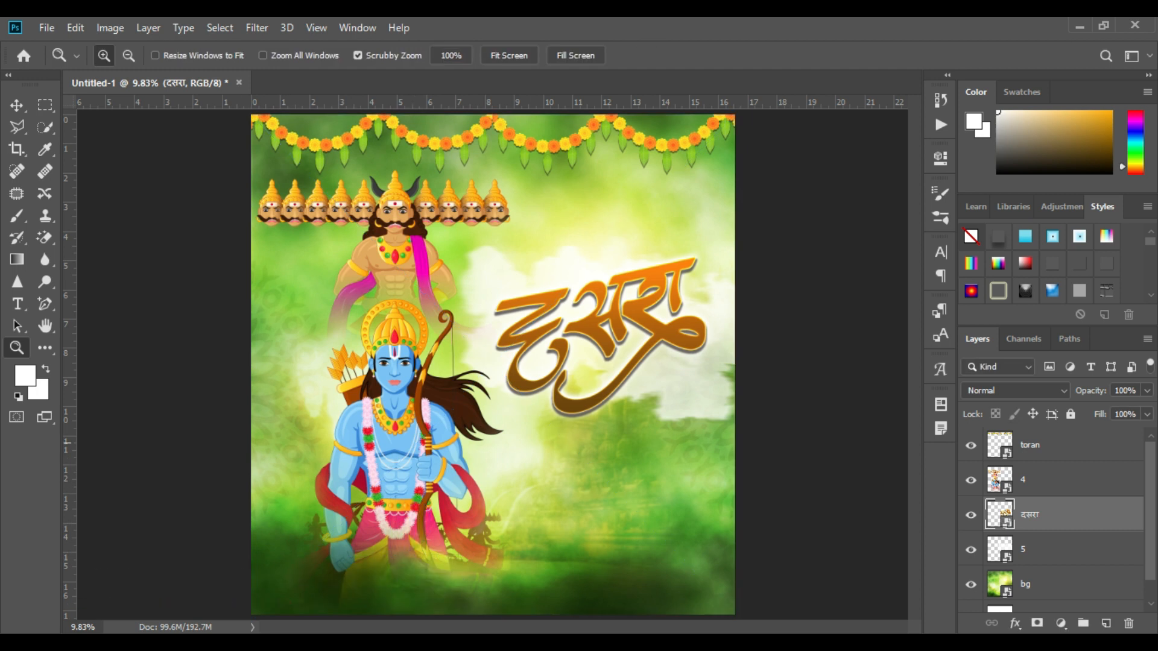
click(600, 295)
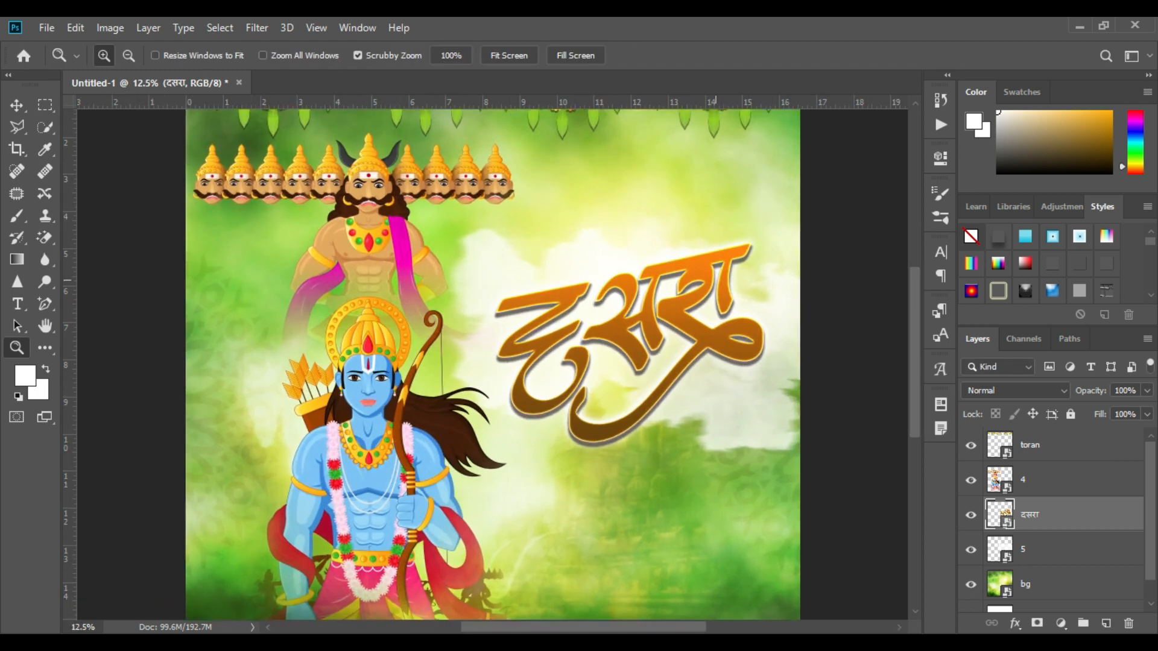
click(600, 295)
click(539, 207)
right_click(491, 360)
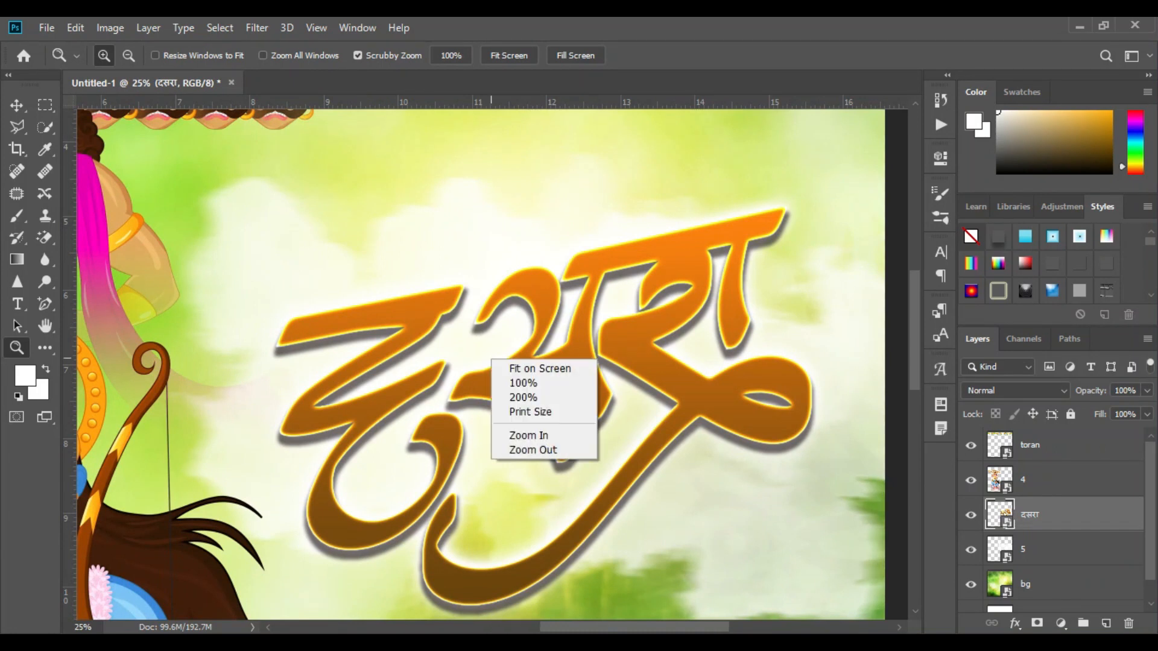
click(531, 369)
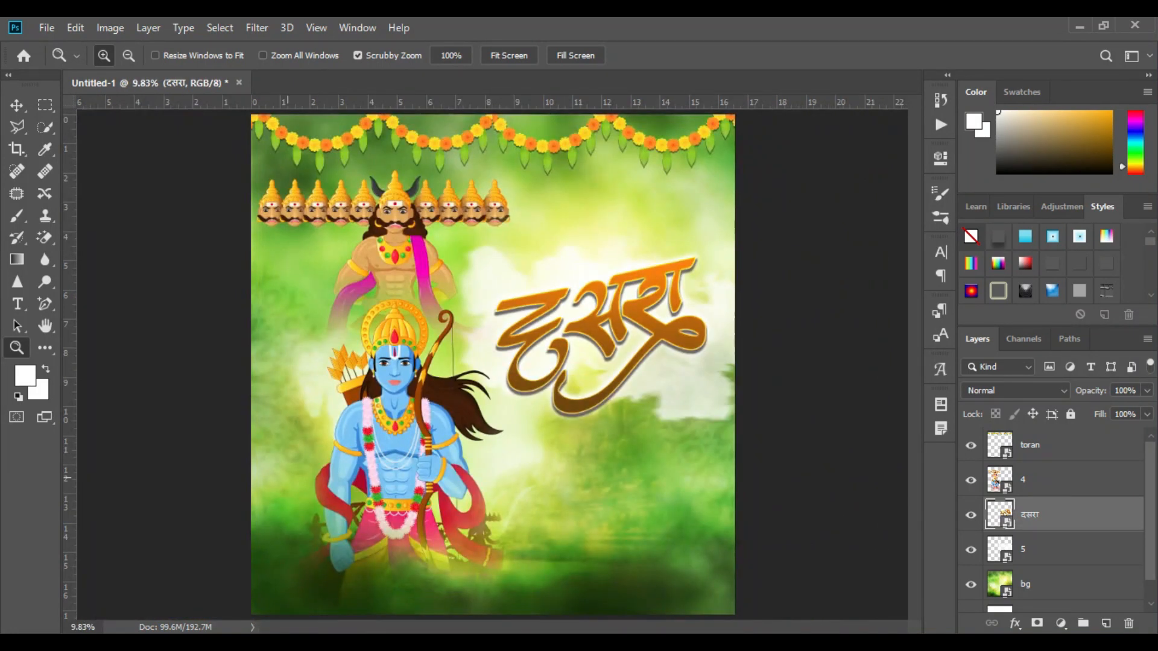
Place 1.png, the portrait with name banner, in the poster and raise its layer to the top of the stack
key(alt+Tab)
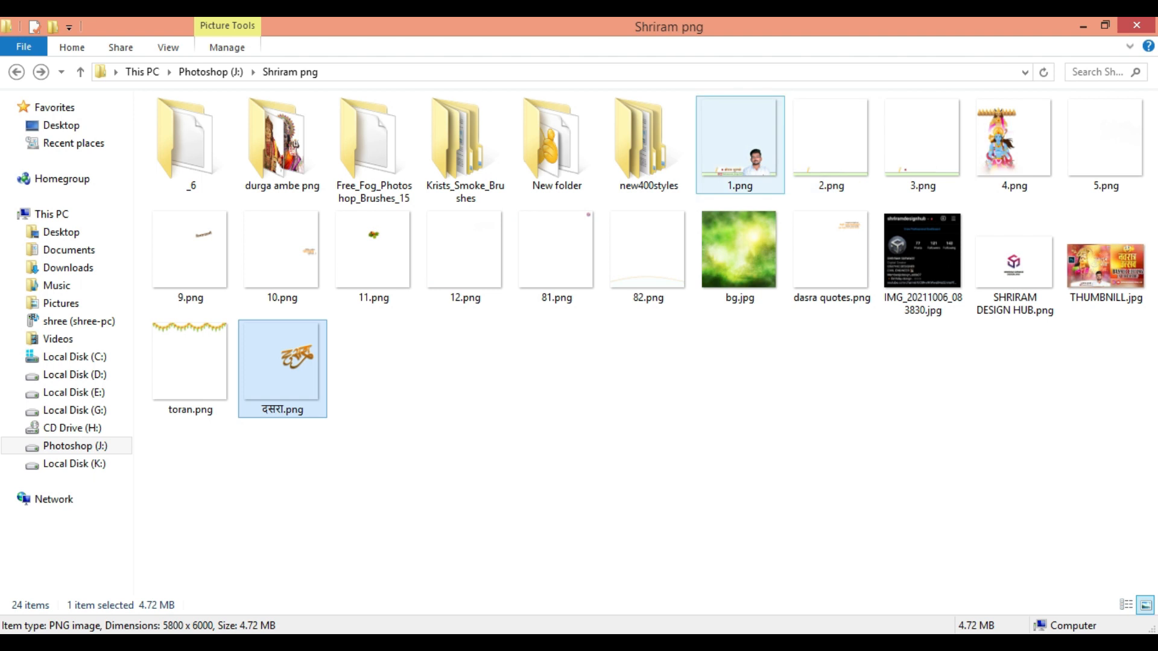
drag(741, 144, 653, 610)
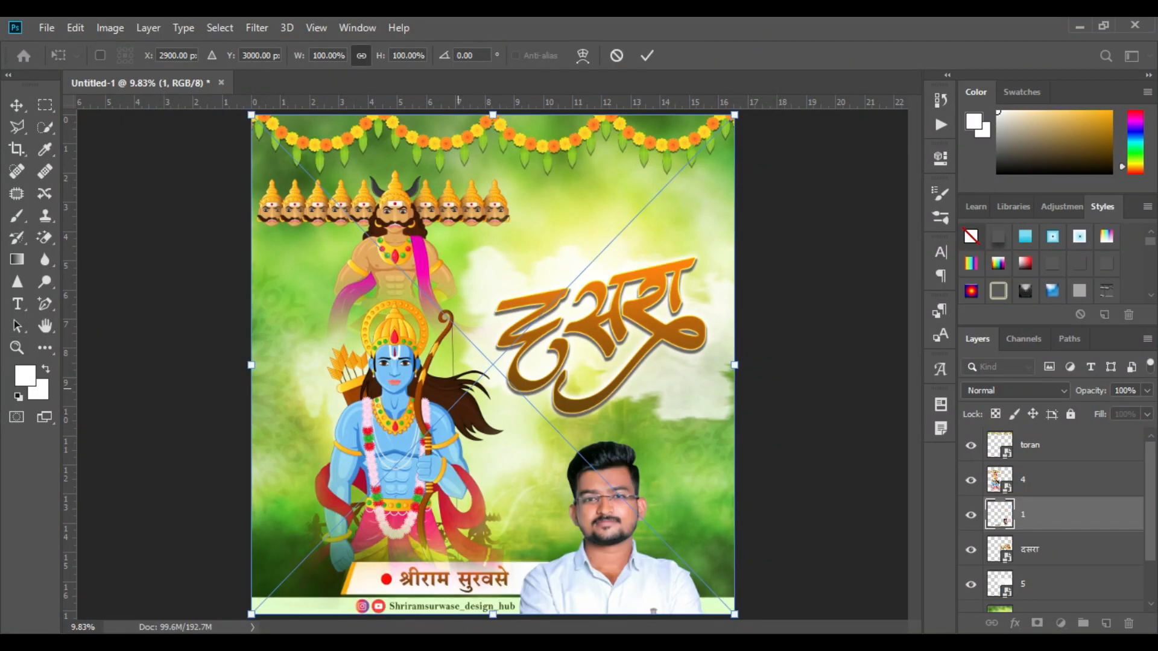
key(ctrl+space)
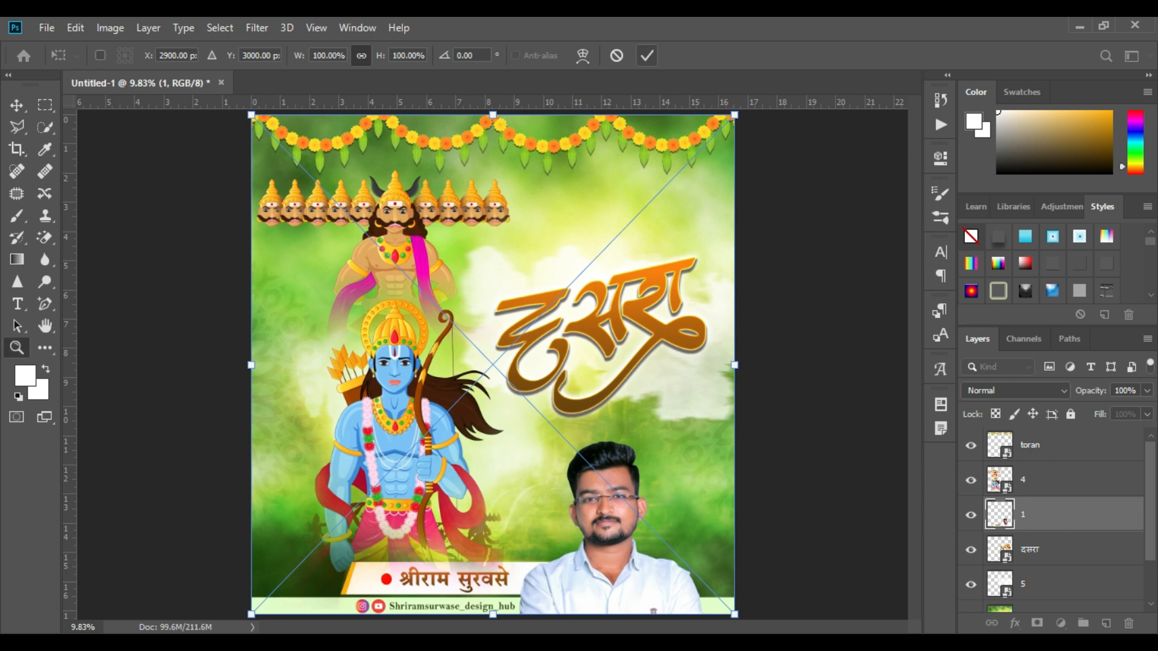
key(Return)
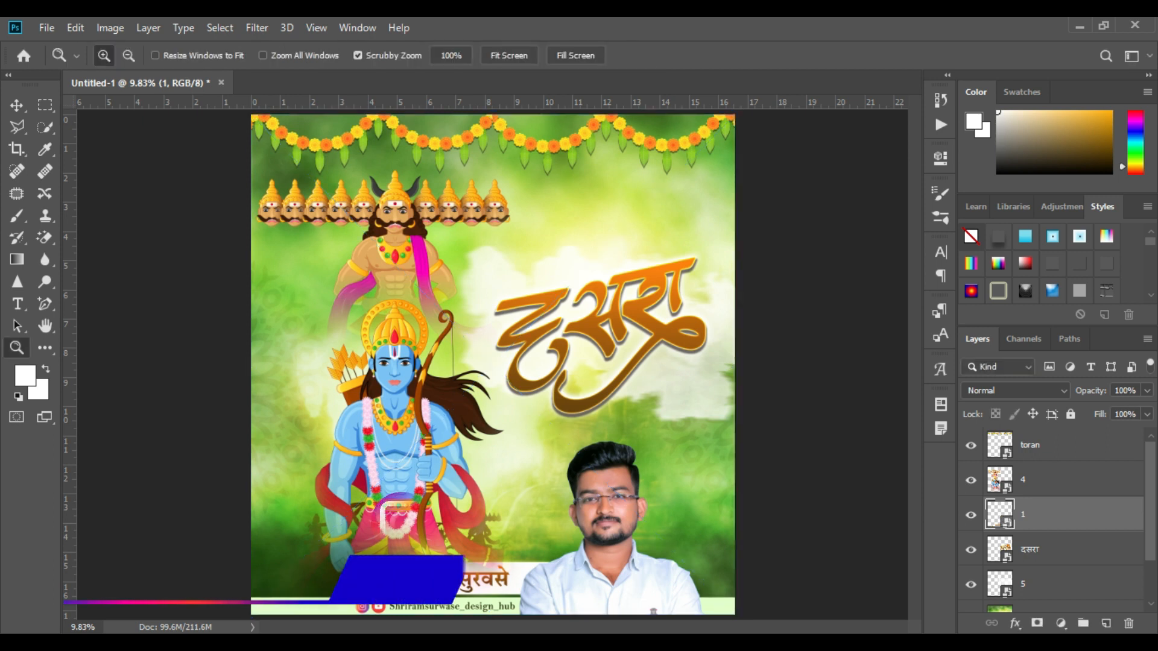
key(ctrl+bracketright)
key(ctrl+bracketright)
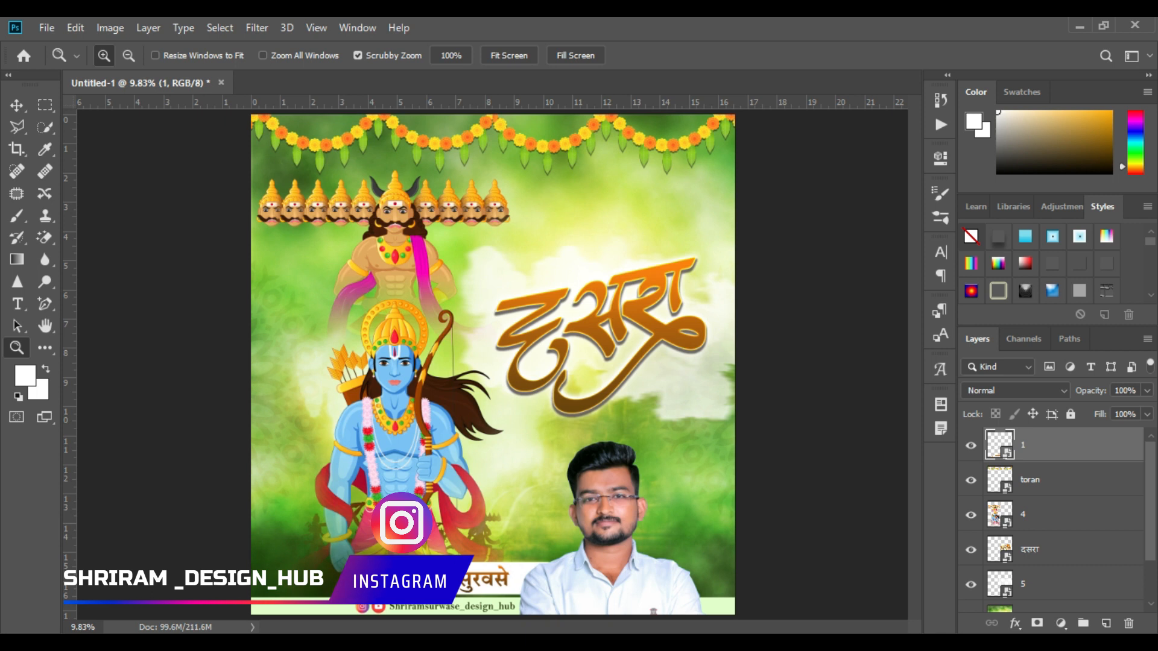
Place 12.png from the Shriram png folder directly above the toran layer
key(alt+bracketleft)
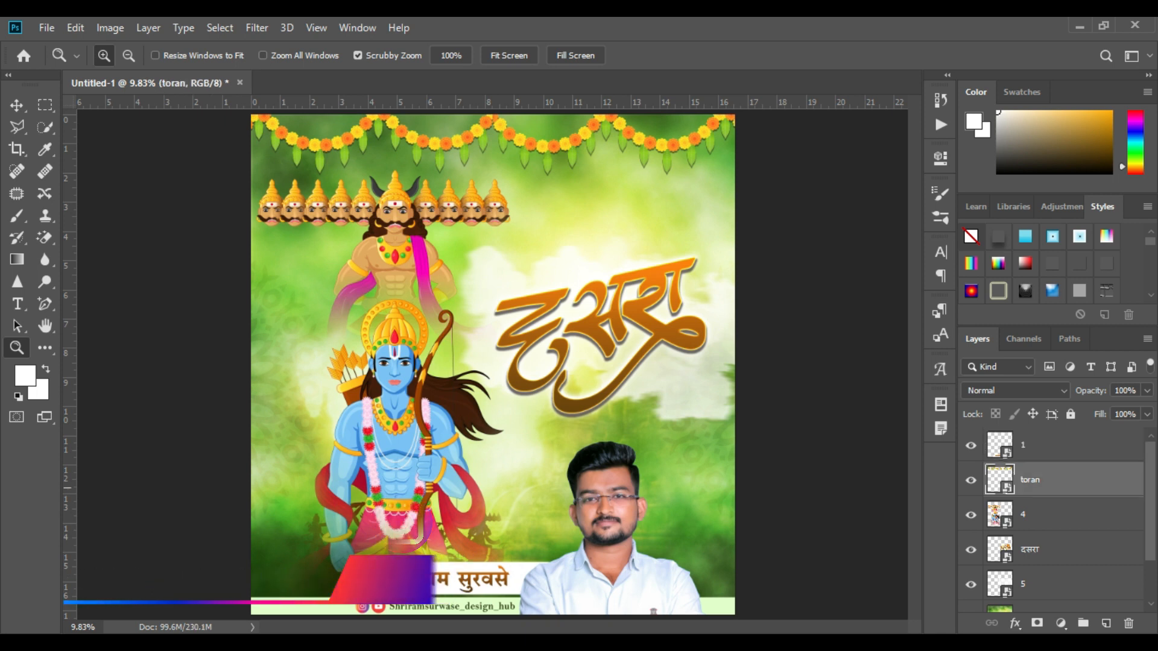
key(alt+Tab)
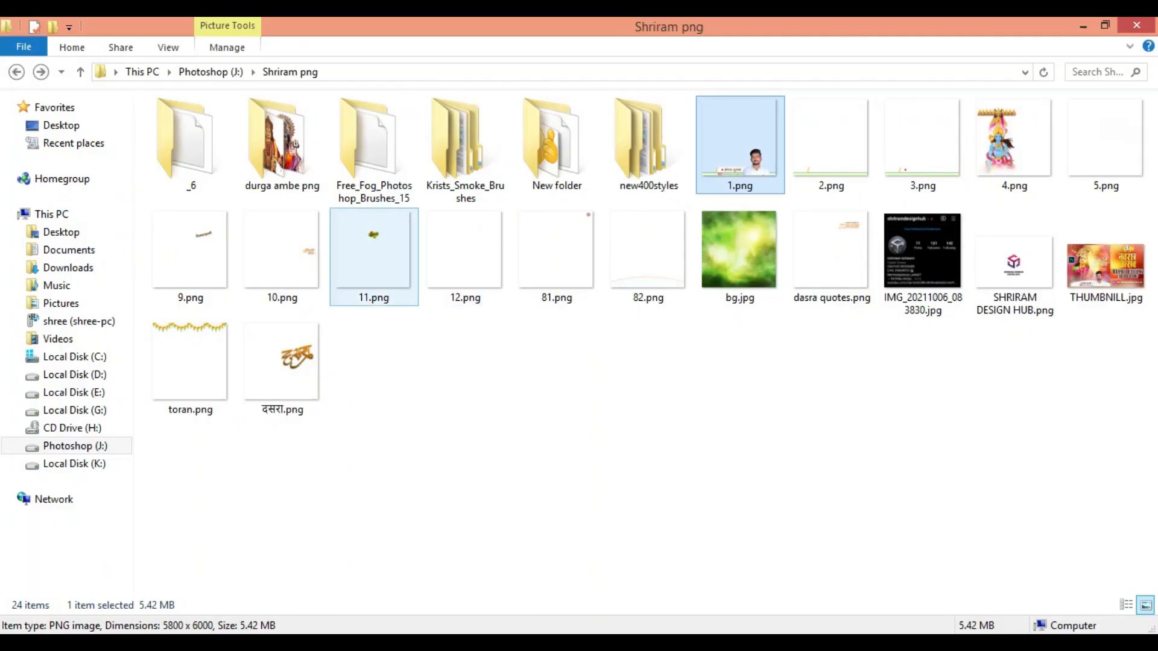
drag(282, 253, 181, 483)
drag(465, 254, 386, 423)
Place dasra quotes.png from the Shriram png folder above layer 12
key(alt+Tab)
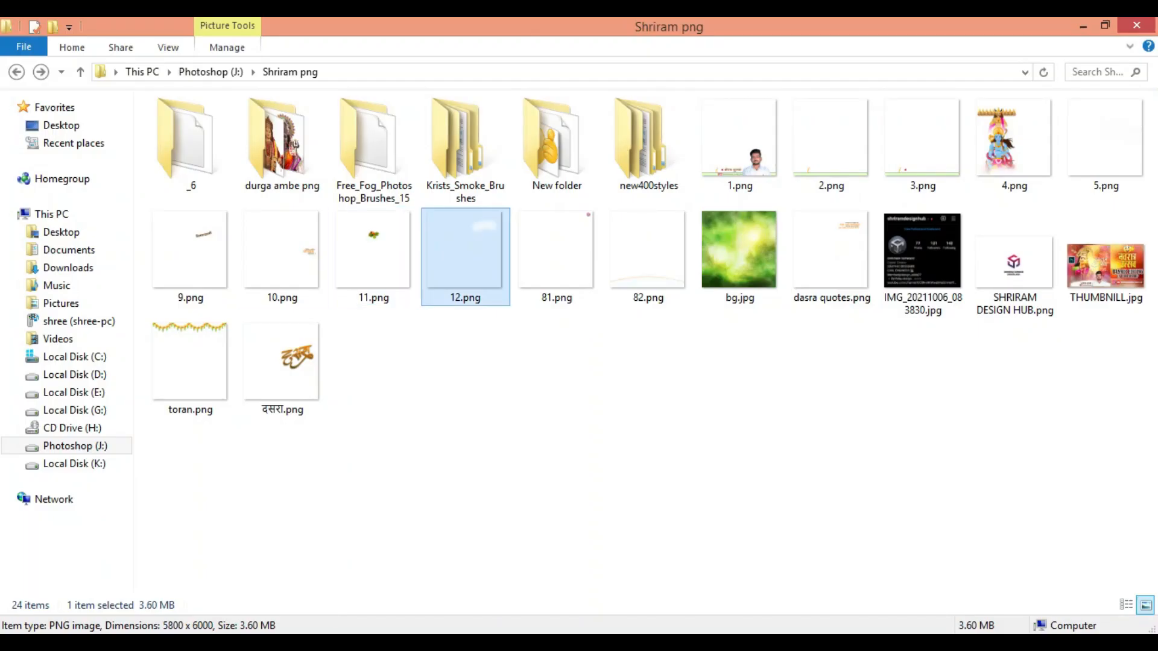
drag(832, 253, 422, 362)
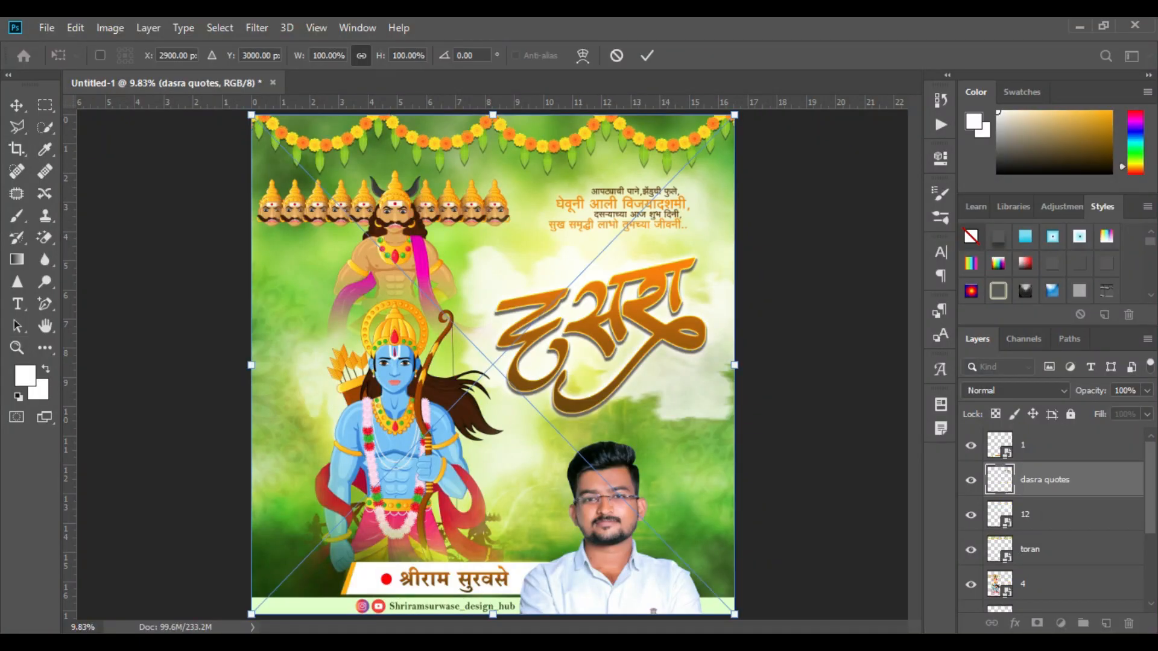
key(Return)
key(z)
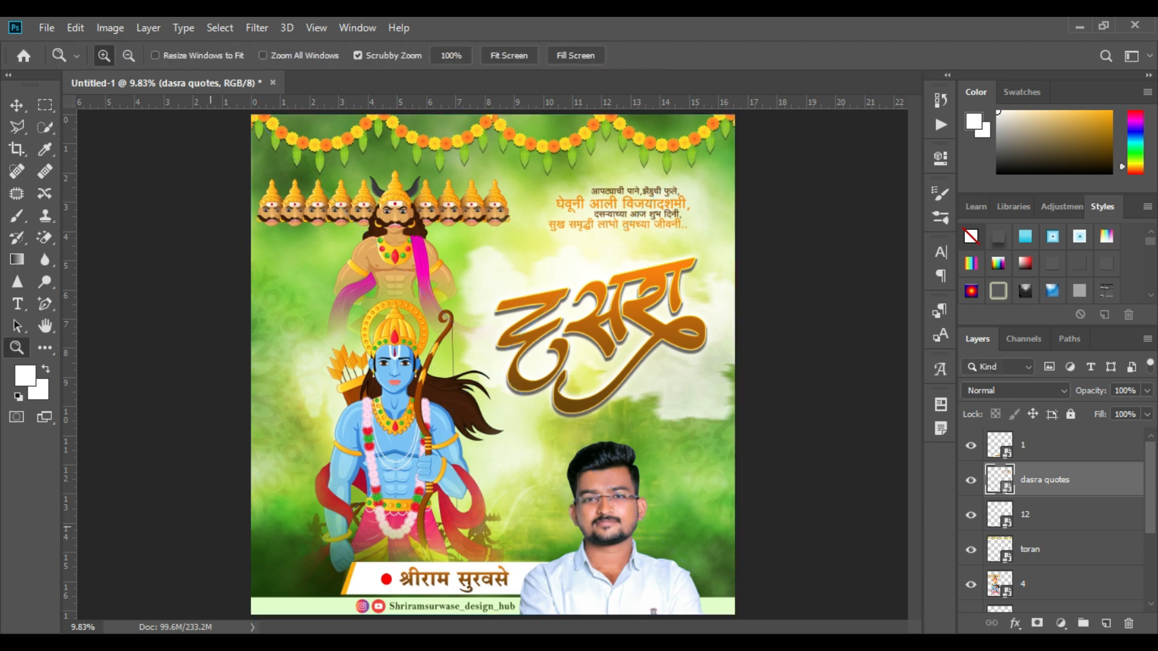
Move the dasra quotes text slightly down, closer to the दसरा title
click(753, 170)
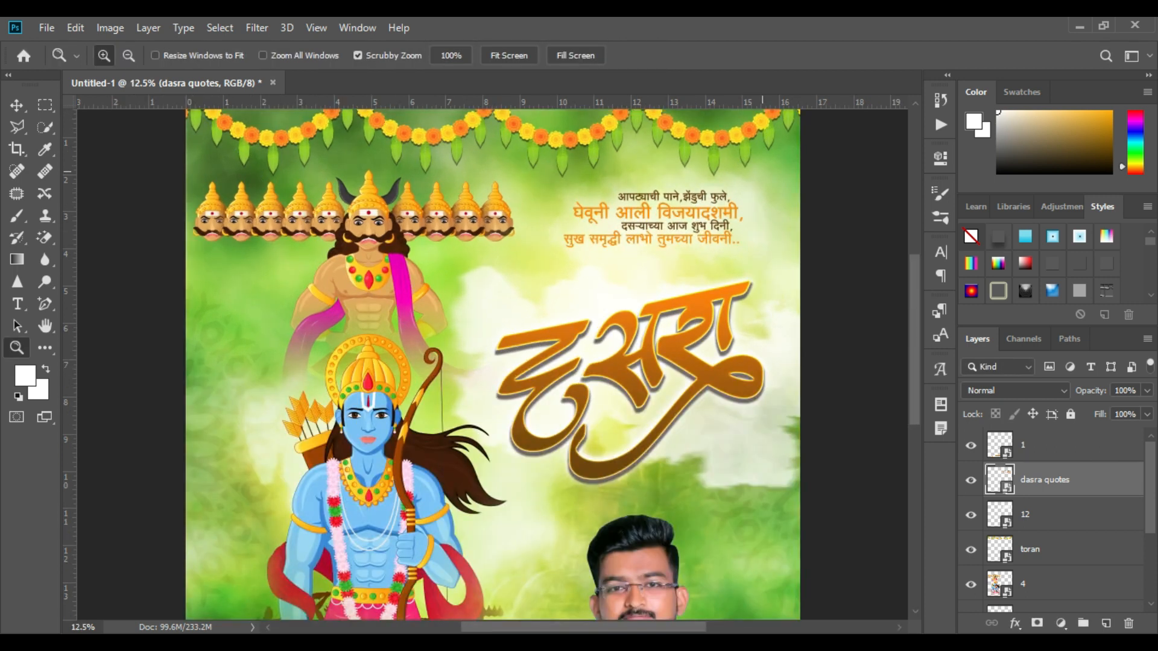
click(763, 170)
click(728, 210)
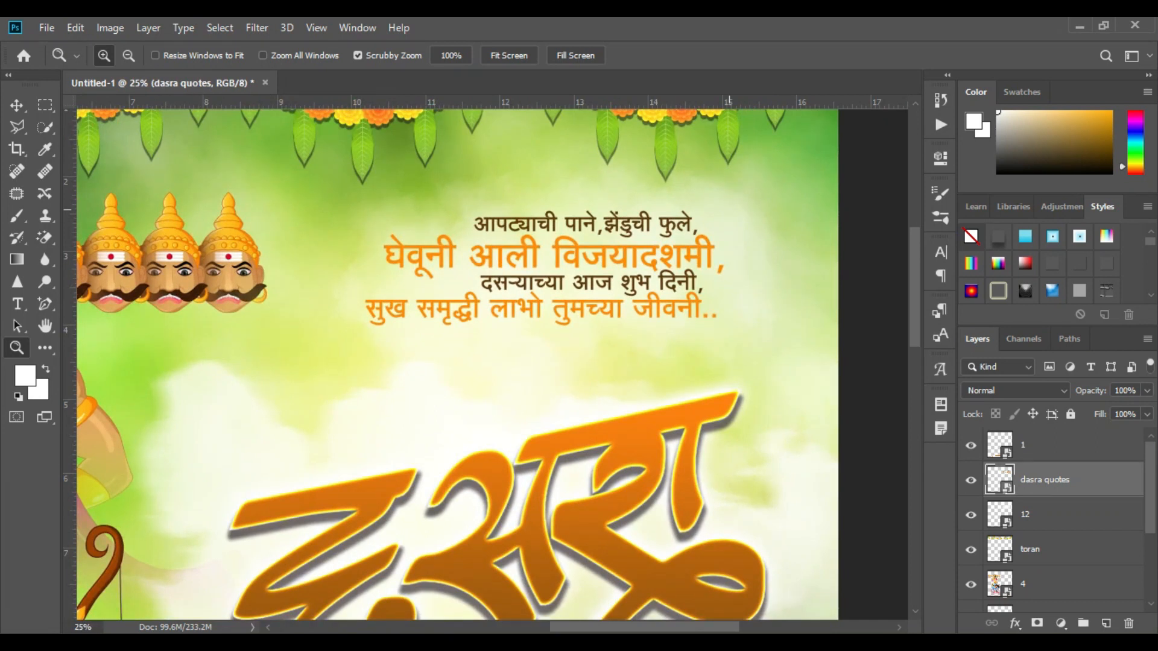
key(v)
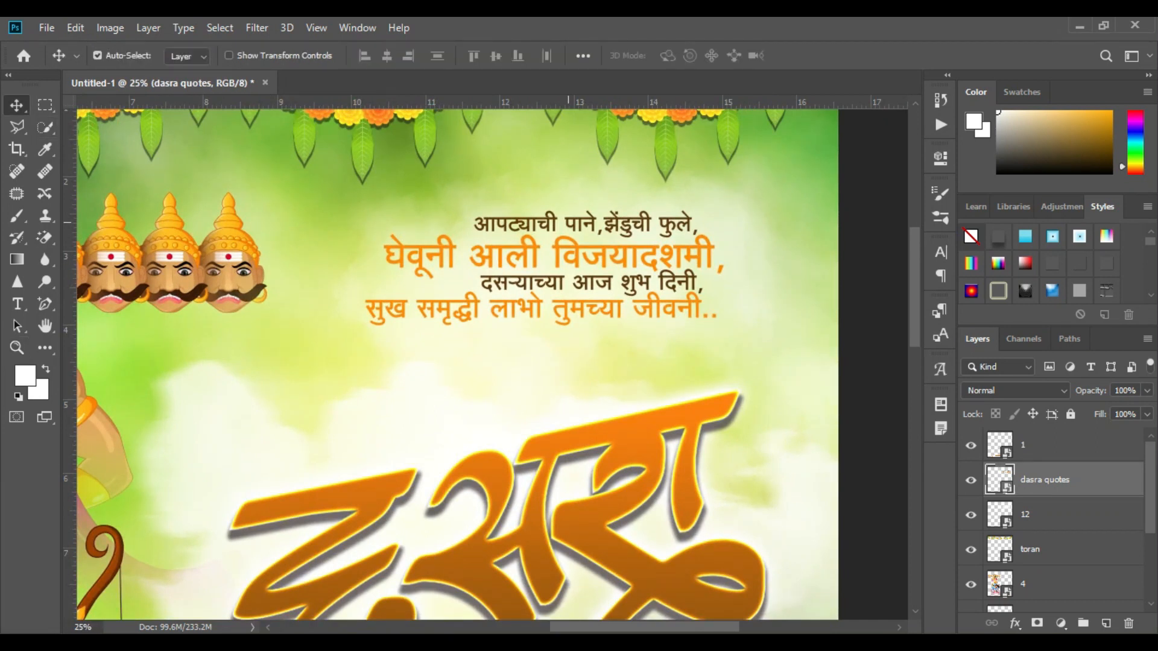
drag(606, 243, 607, 261)
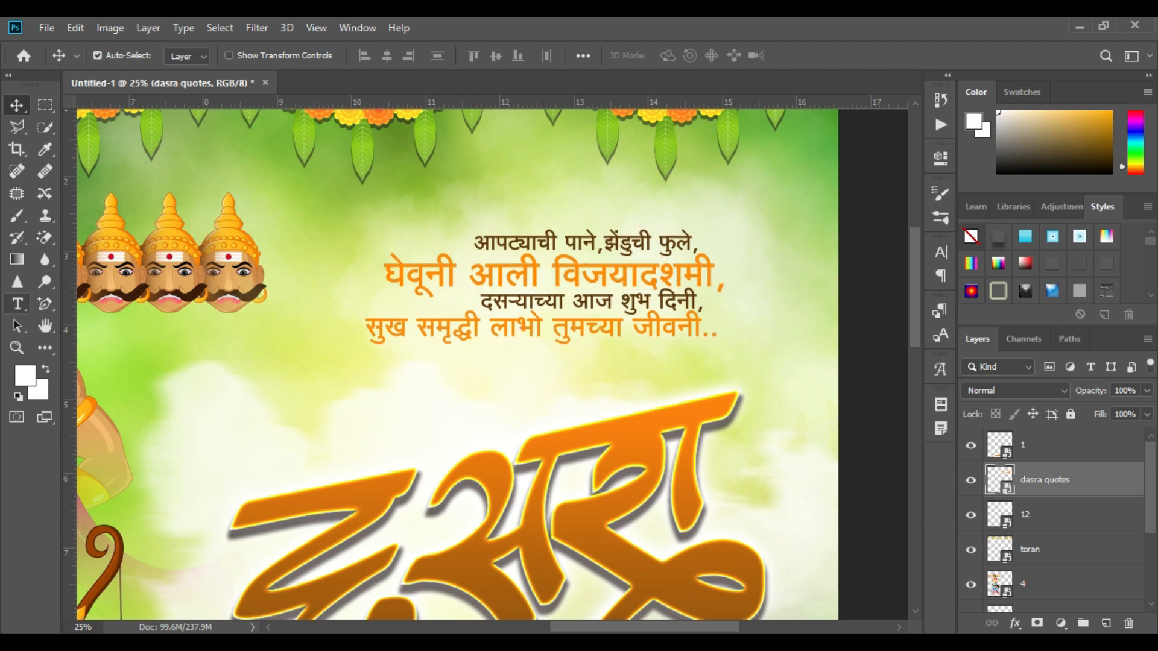
Add a Bell MT Bold 24 pt text layer just above the quote's first line, discarding the extra text layer
click(17, 304)
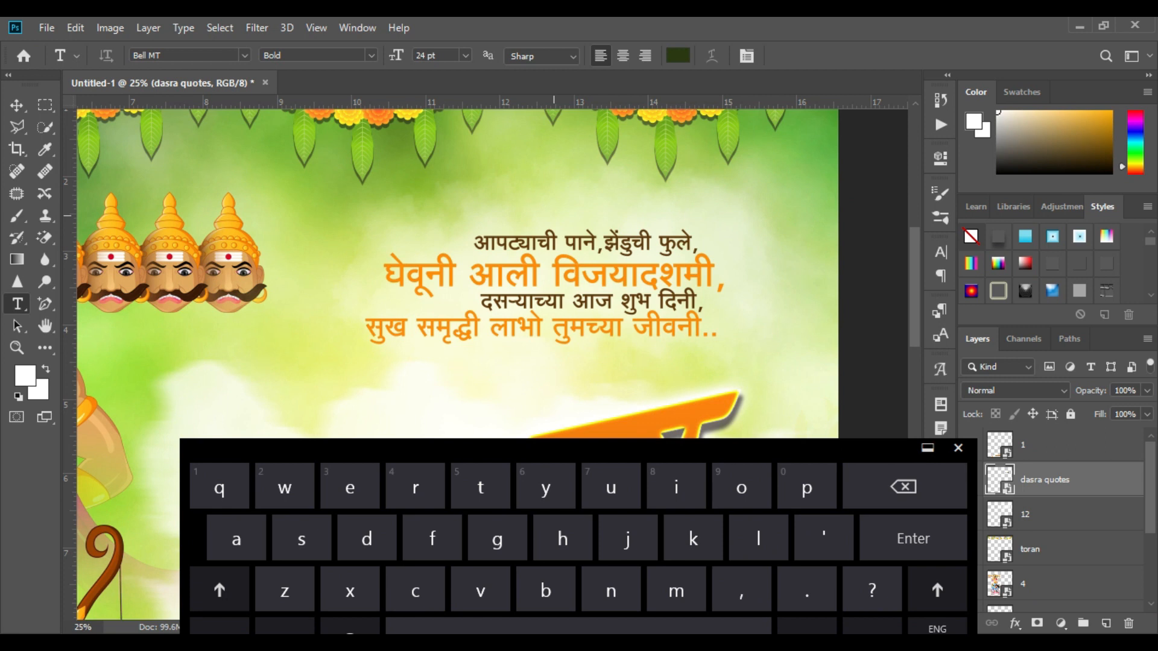
click(219, 627)
click(554, 215)
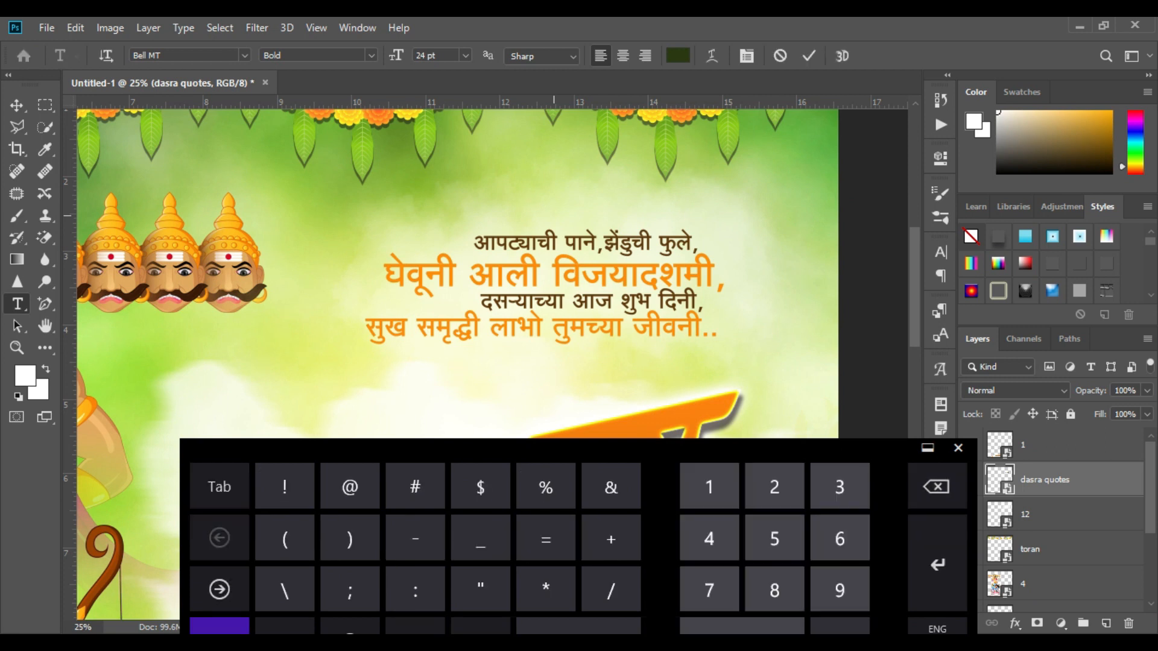
key(BackSpace)
click(219, 590)
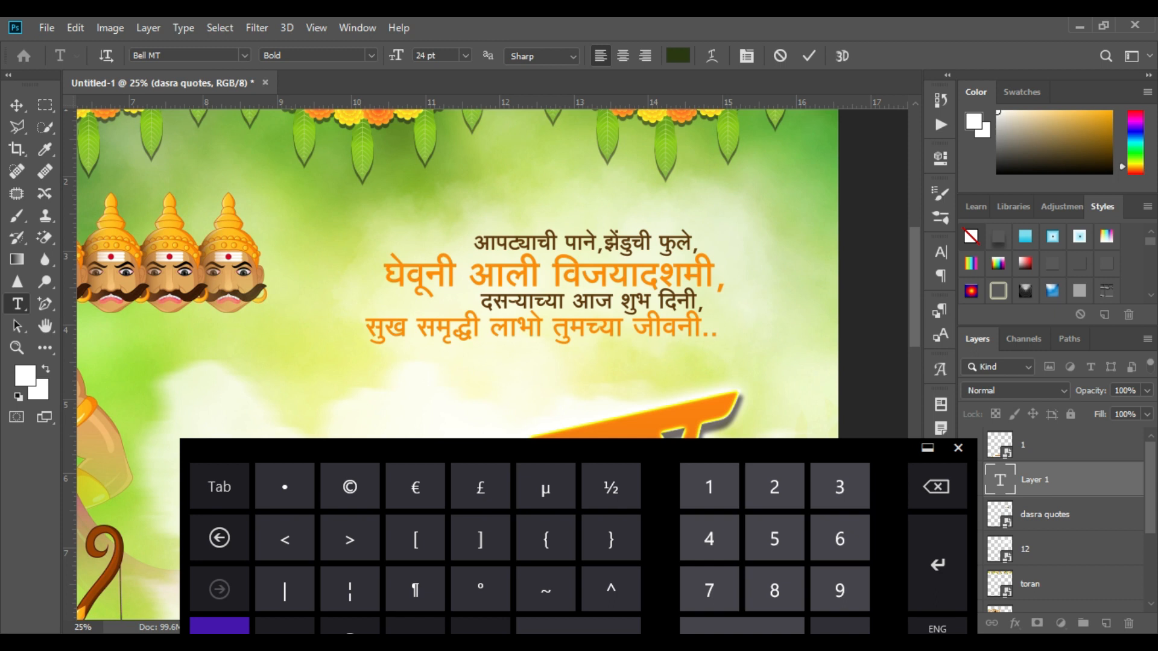
click(220, 537)
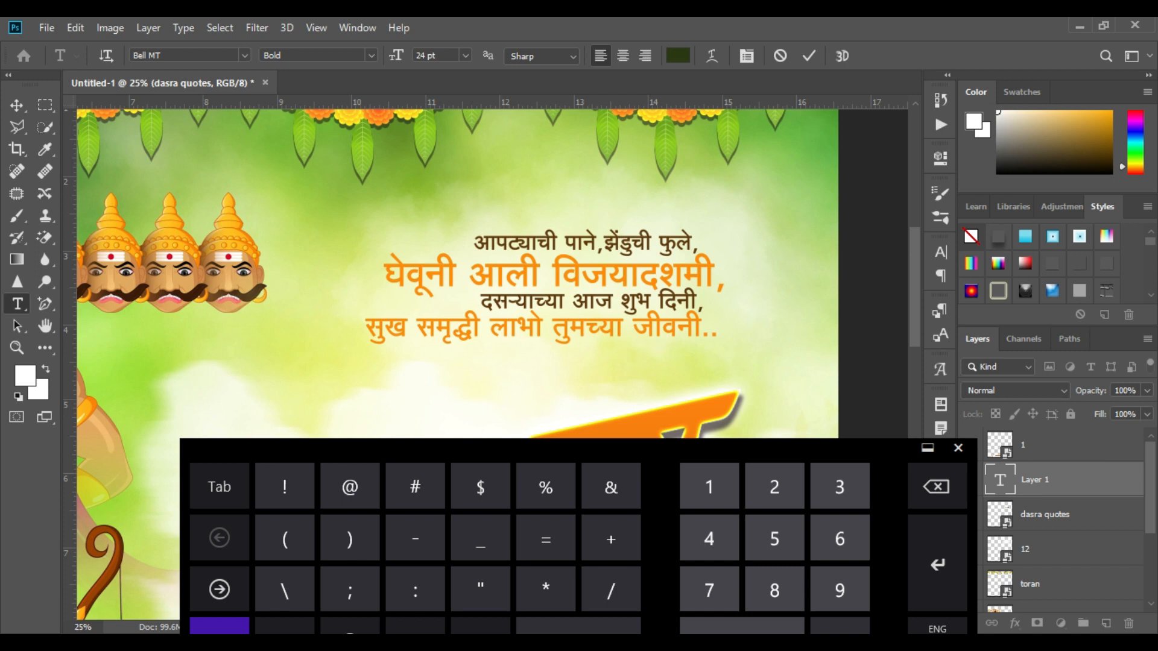
click(958, 448)
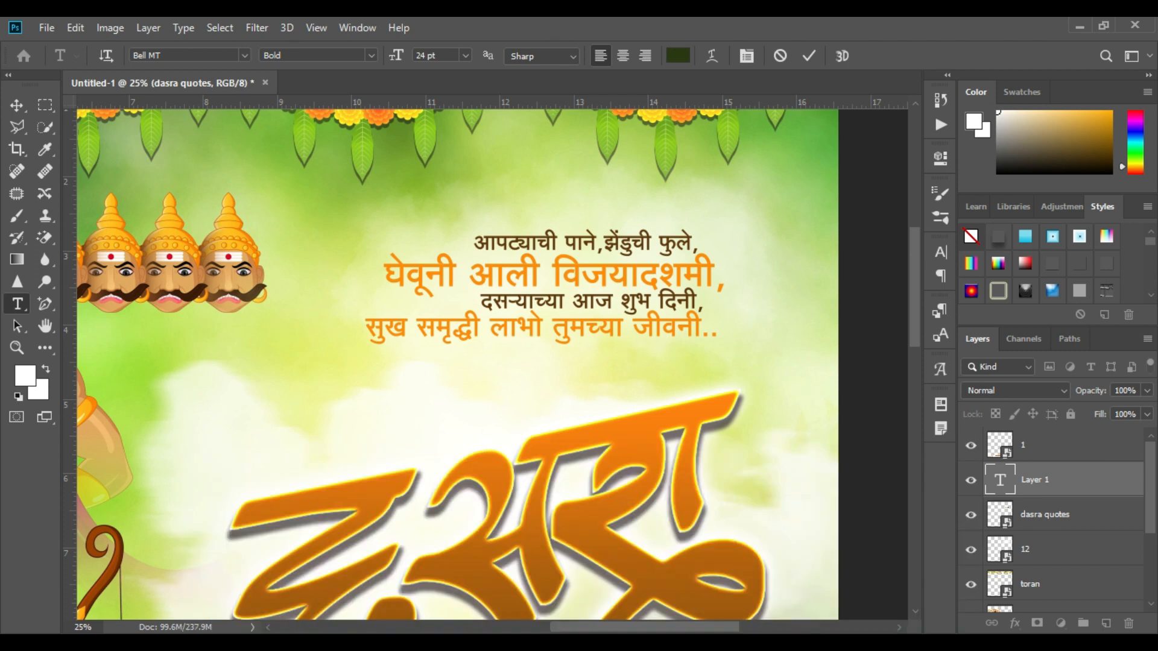
click(540, 211)
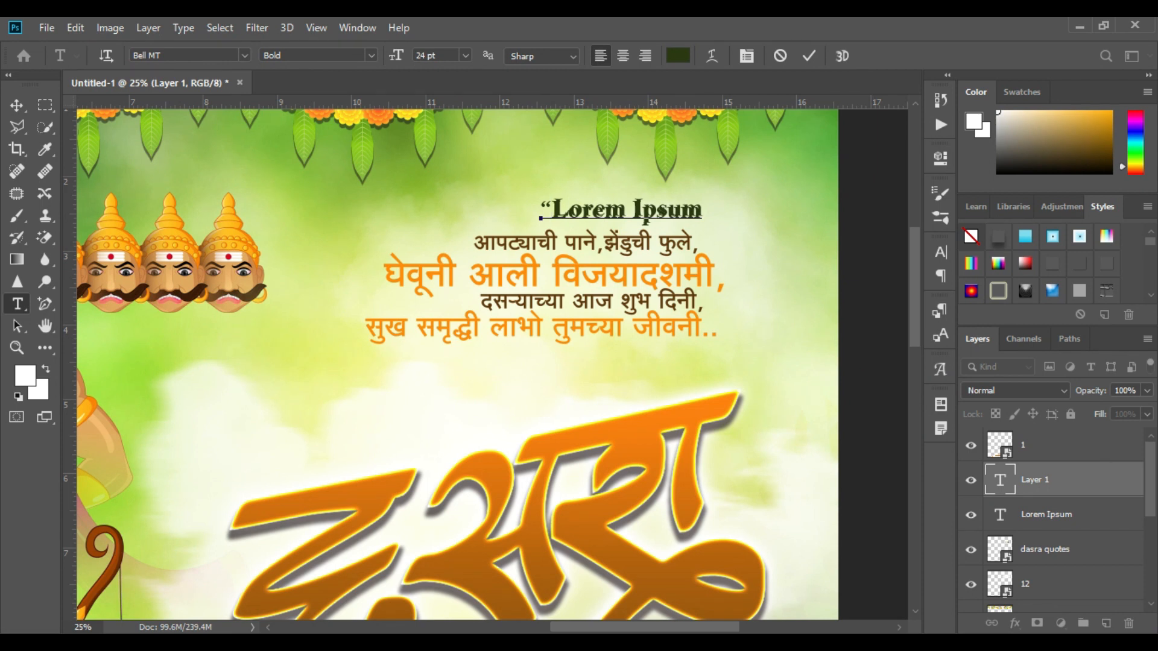
click(780, 56)
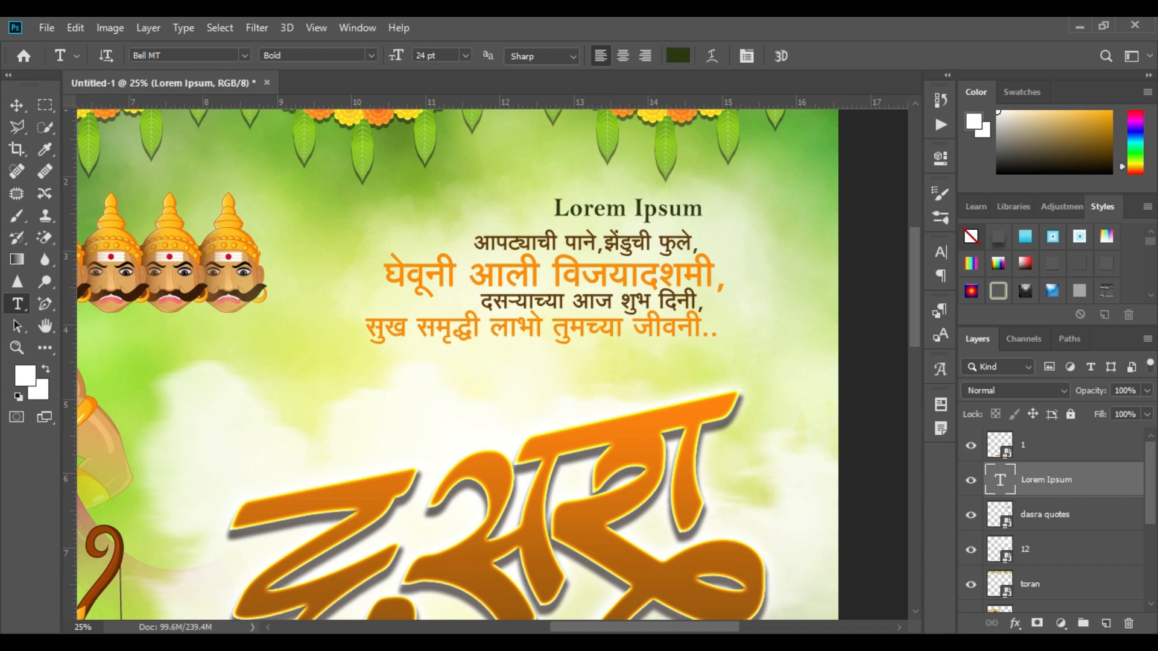
Replace the Lorem Ipsum placeholder with a 48 pt opening quotation mark positioned just above the quote's first line
double_click(1000, 480)
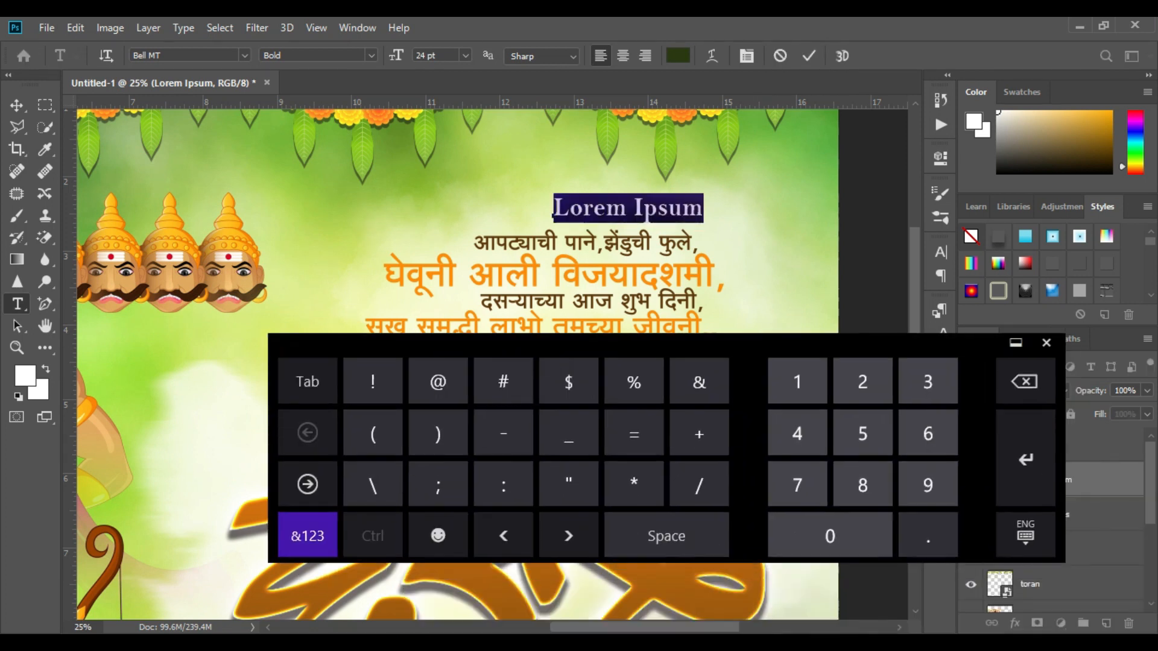
text(")
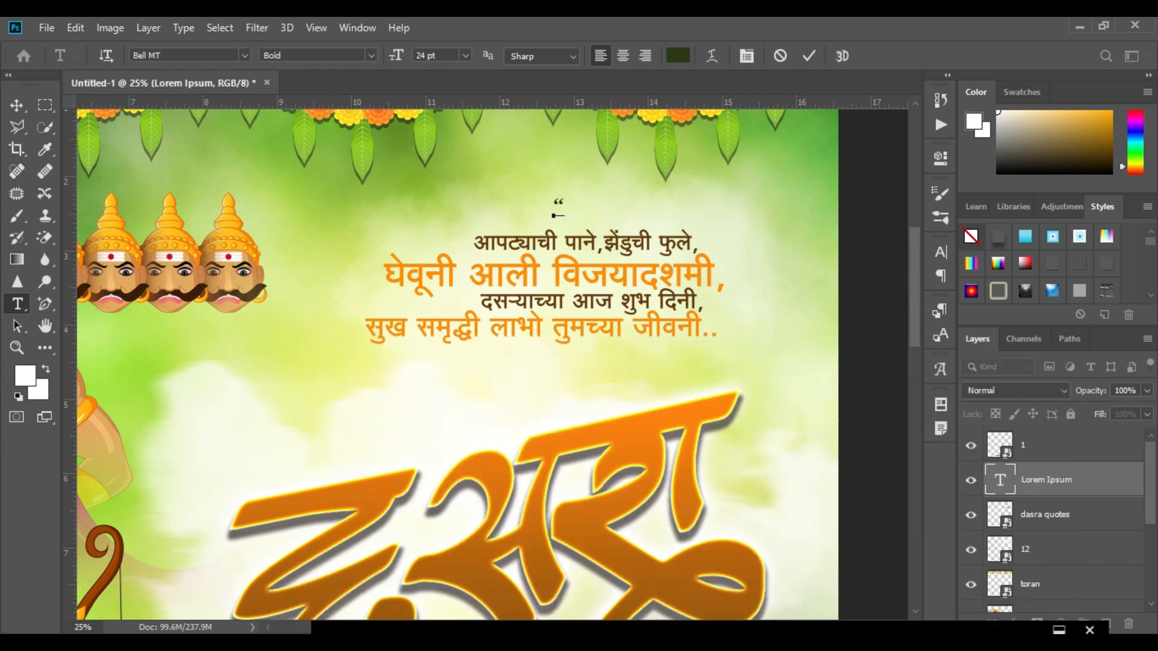
key(ctrl+a)
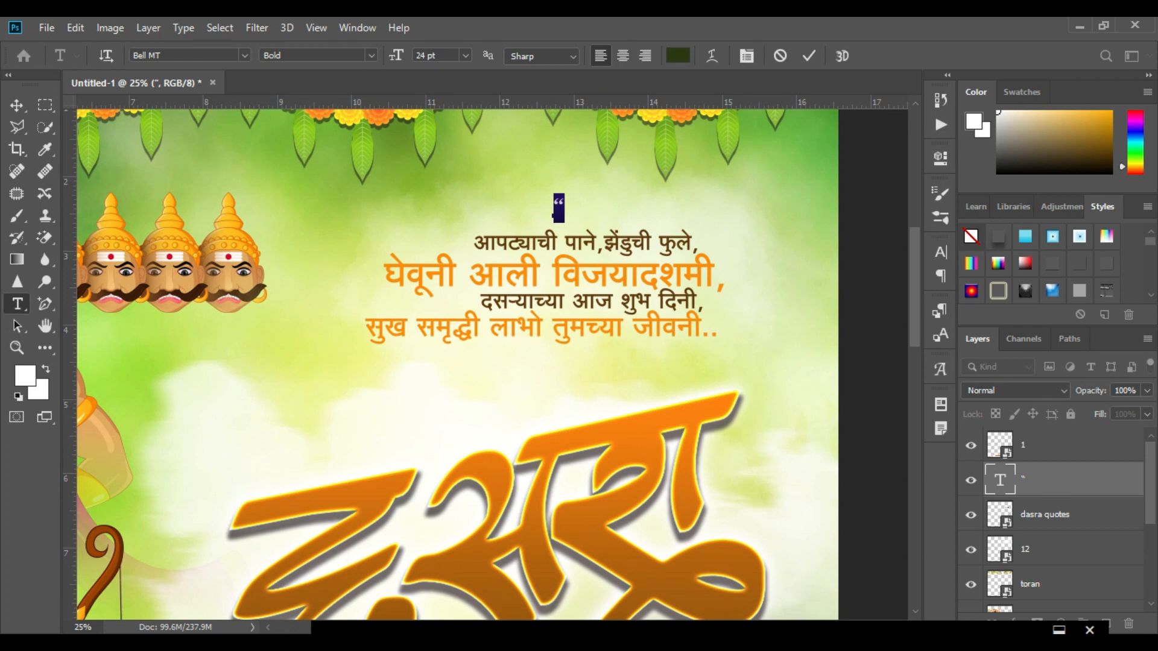
click(465, 56)
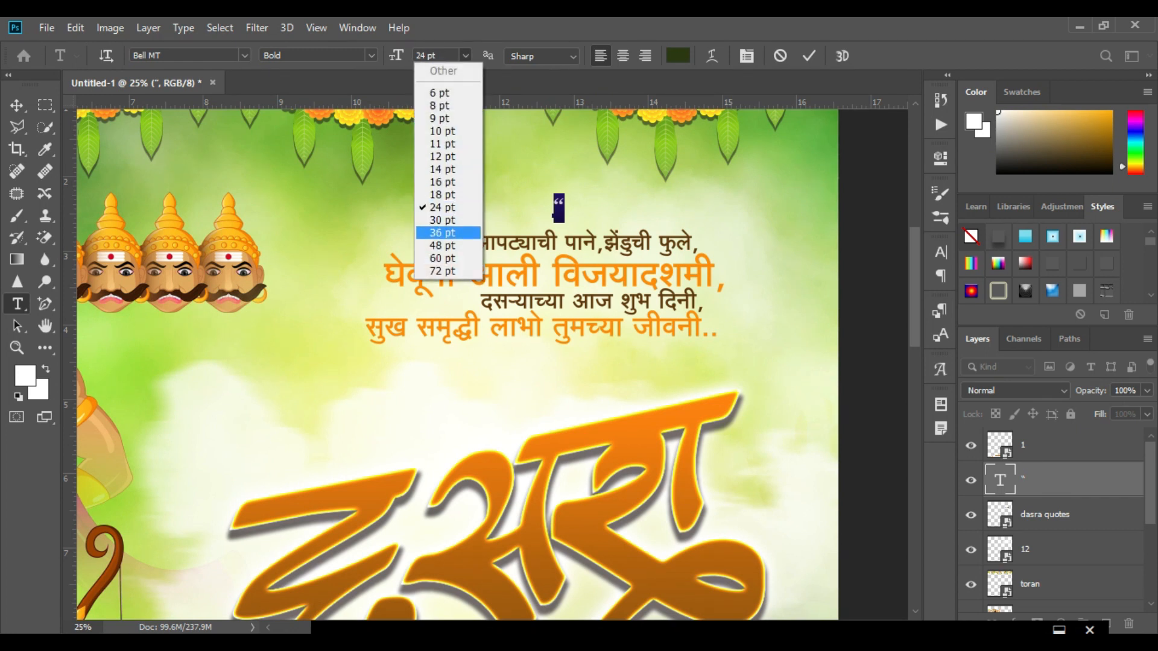
click(448, 233)
click(465, 55)
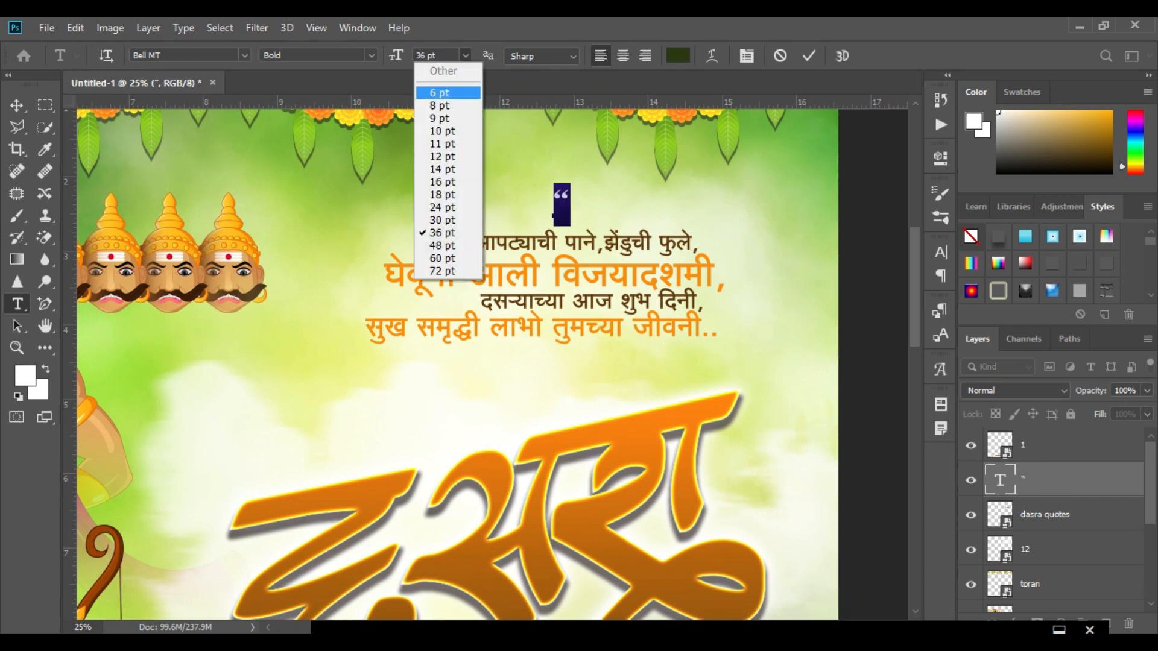
click(449, 246)
drag(564, 224, 571, 258)
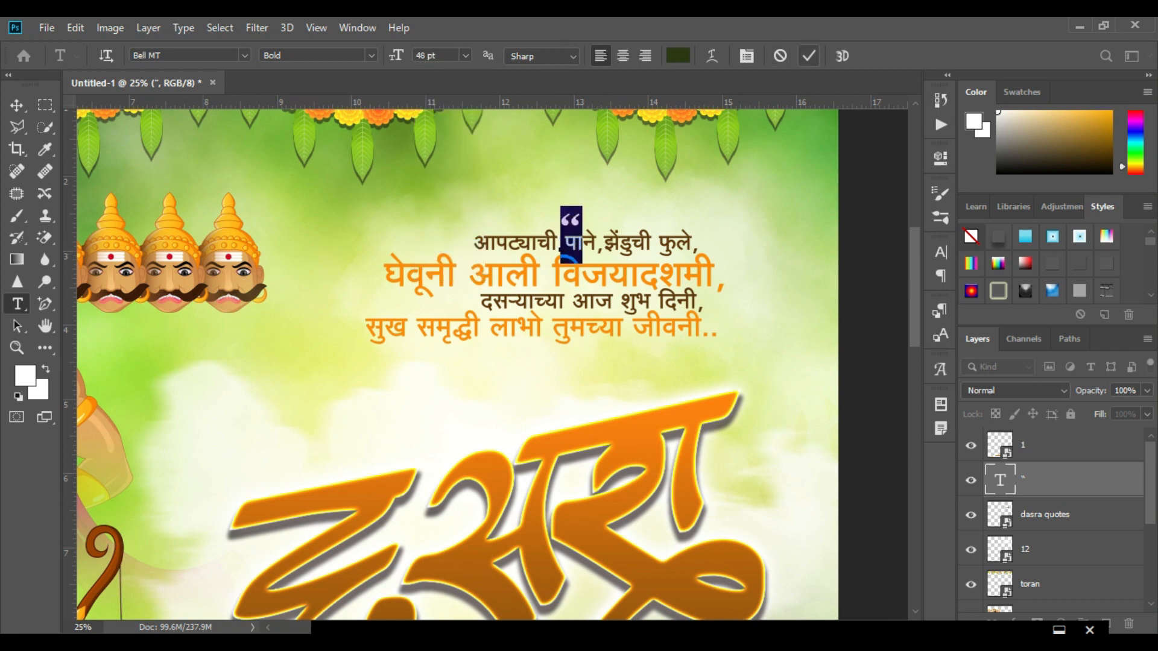
click(809, 55)
Scale the opening quotation mark to about 170% and place it just above the quote's first line
click(75, 27)
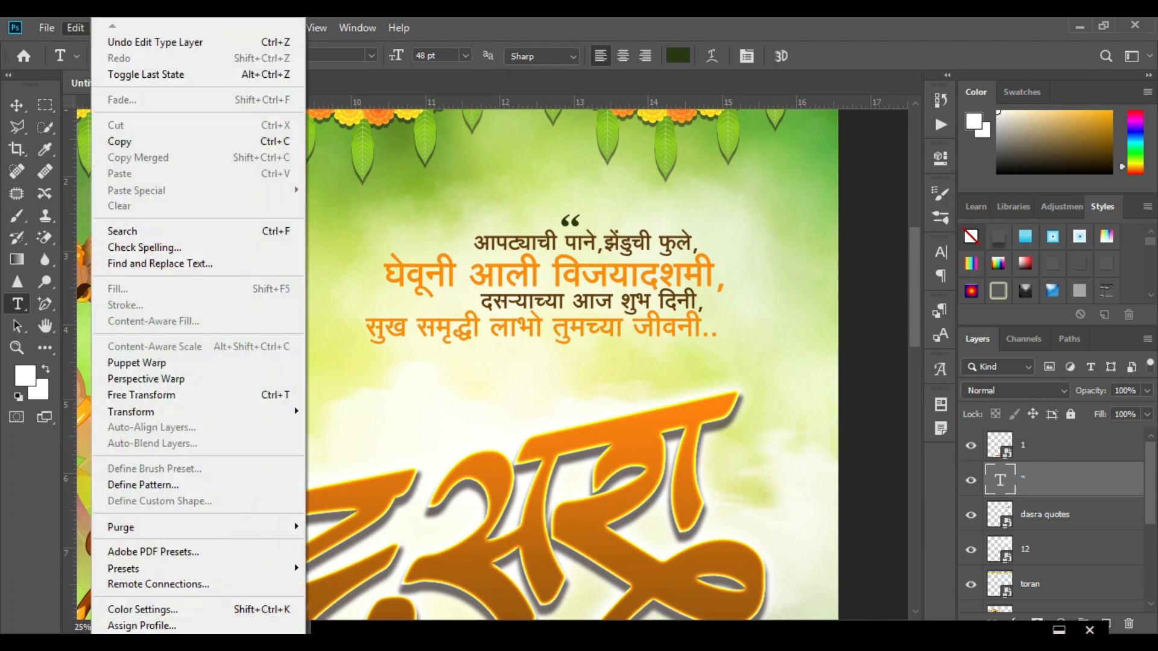
key(Escape)
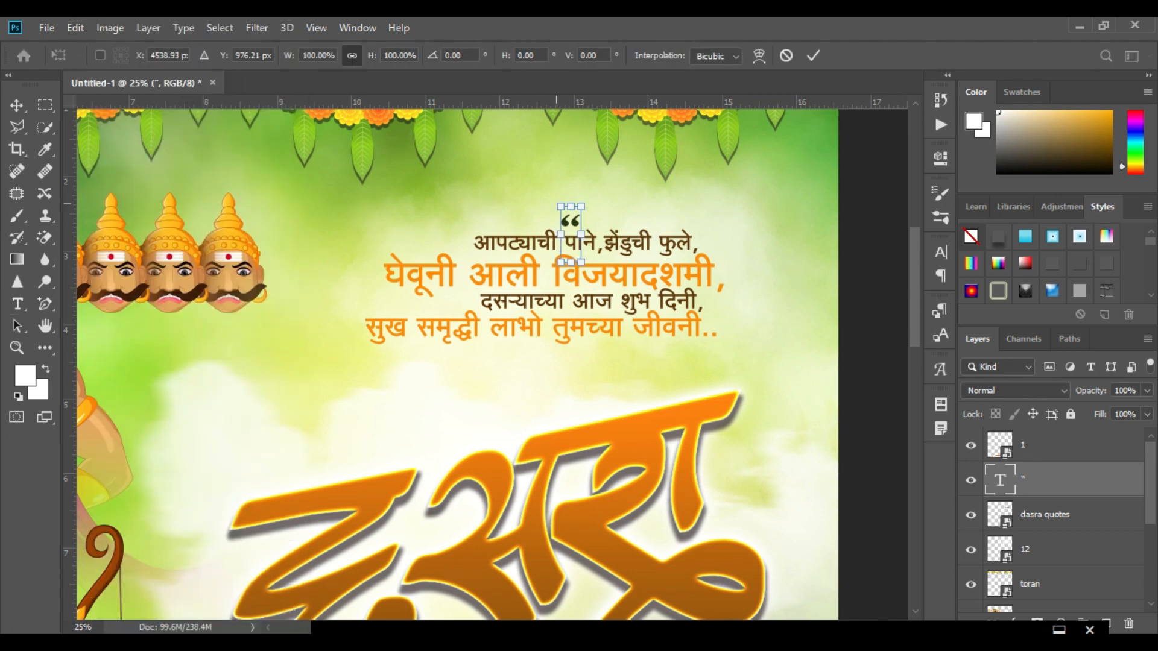
mouse_move(561, 206)
mouse_down()
mouse_move(551, 182)
mouse_move(618, 166)
mouse_move(563, 195)
mouse_move(571, 209)
mouse_up()
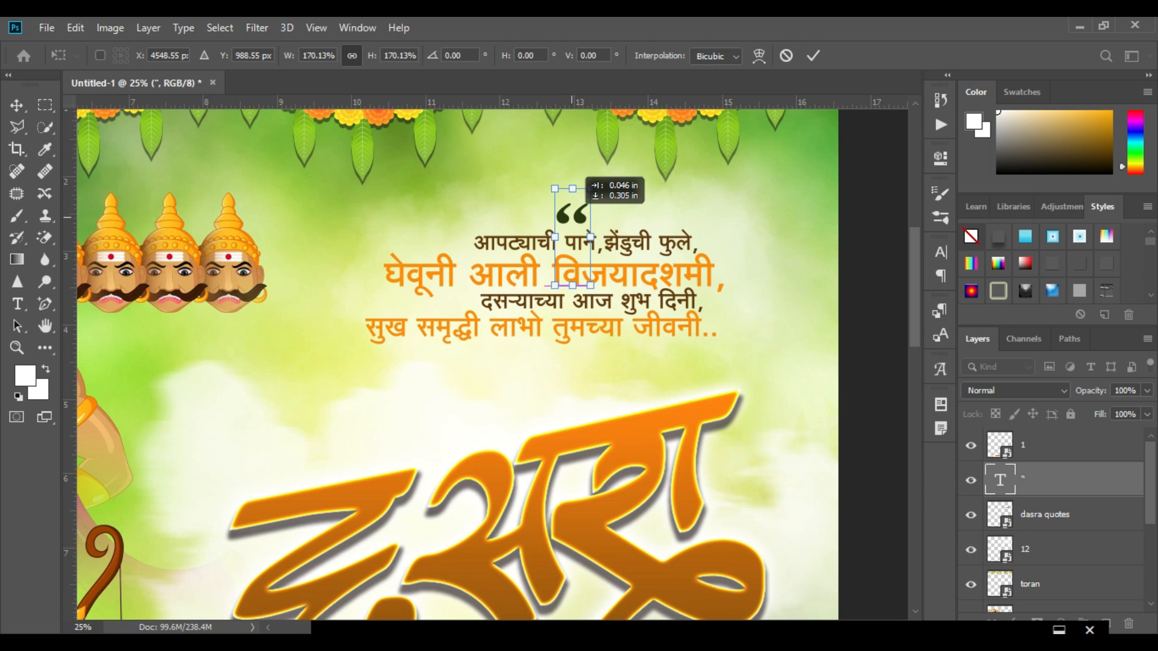
click(813, 55)
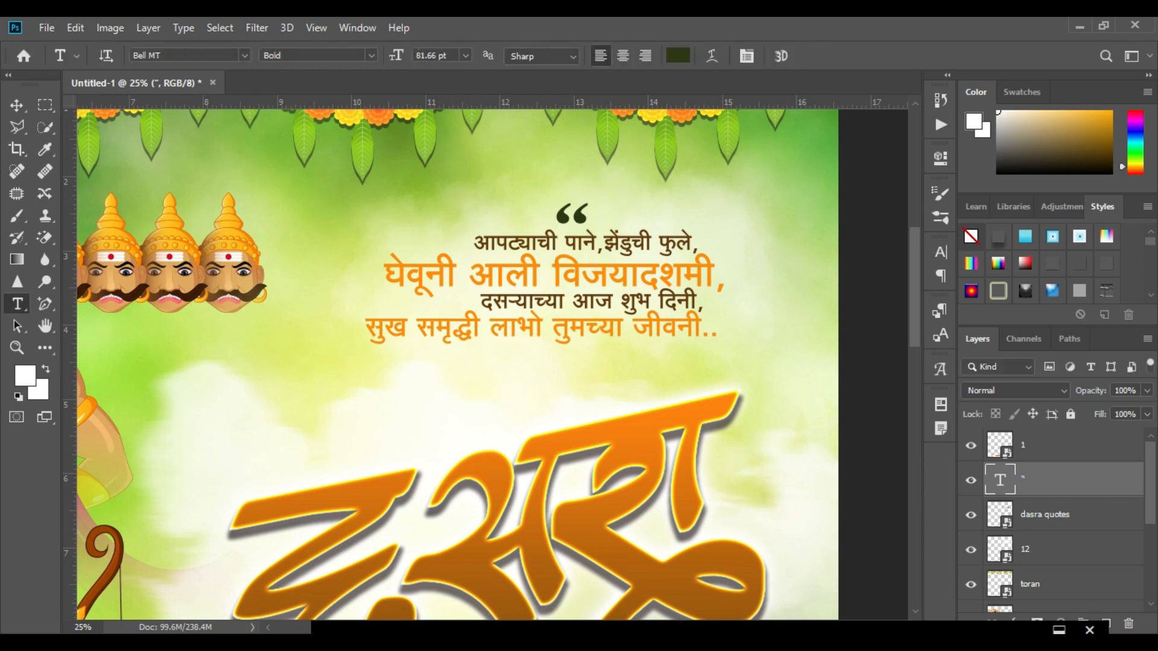
Set the quotation mark layer's blend mode to Vivid Light
click(1015, 390)
click(1032, 415)
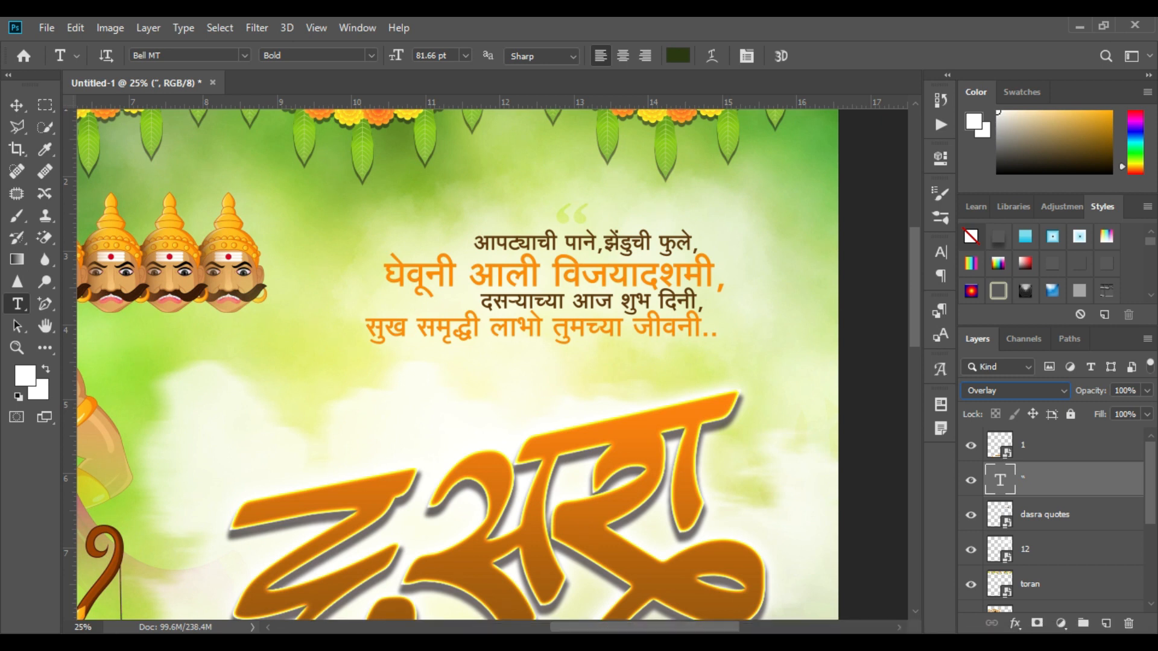
click(1015, 391)
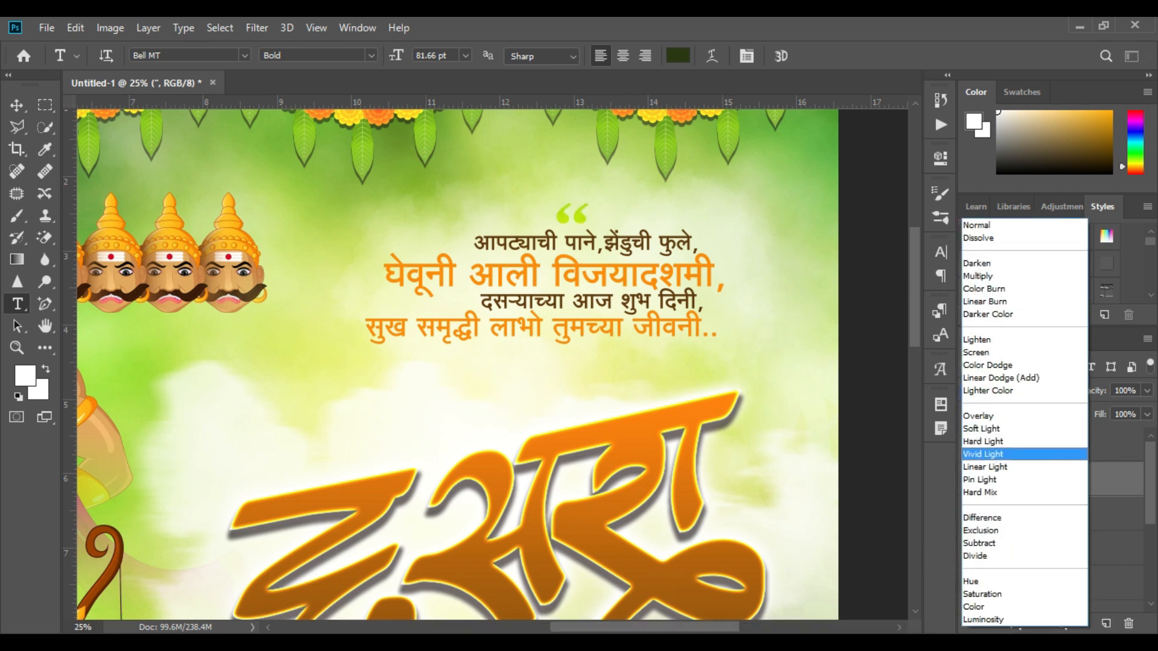
click(1024, 455)
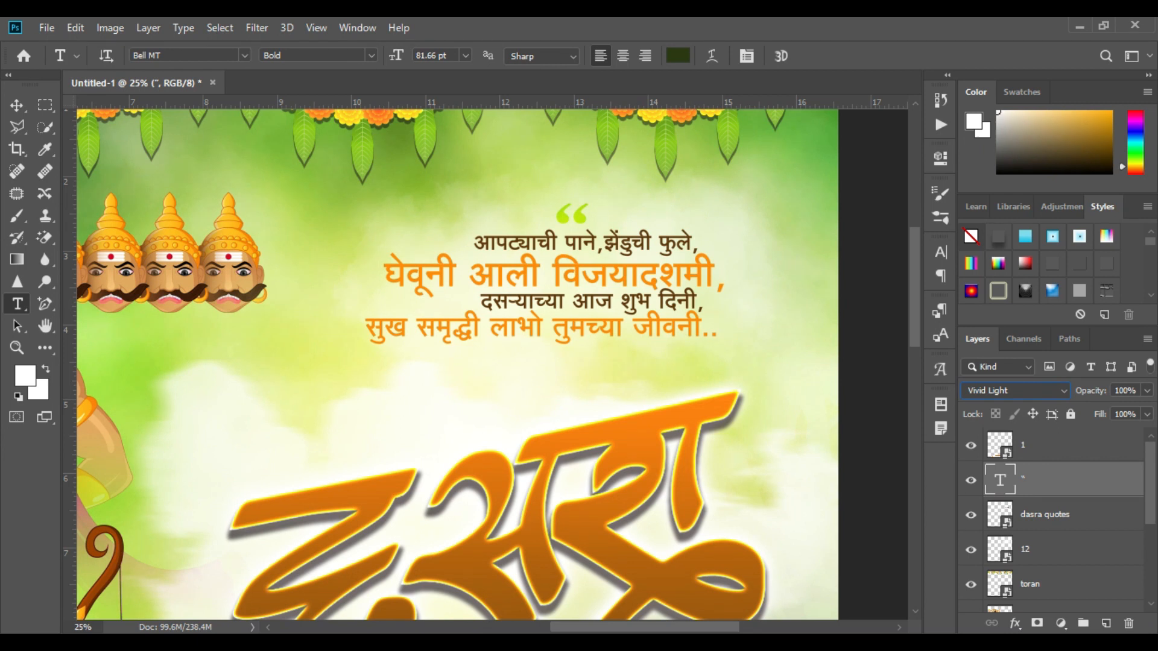
Duplicate the quotation mark layer, and duplicate the resulting pair of layers together
key(ctrl+j)
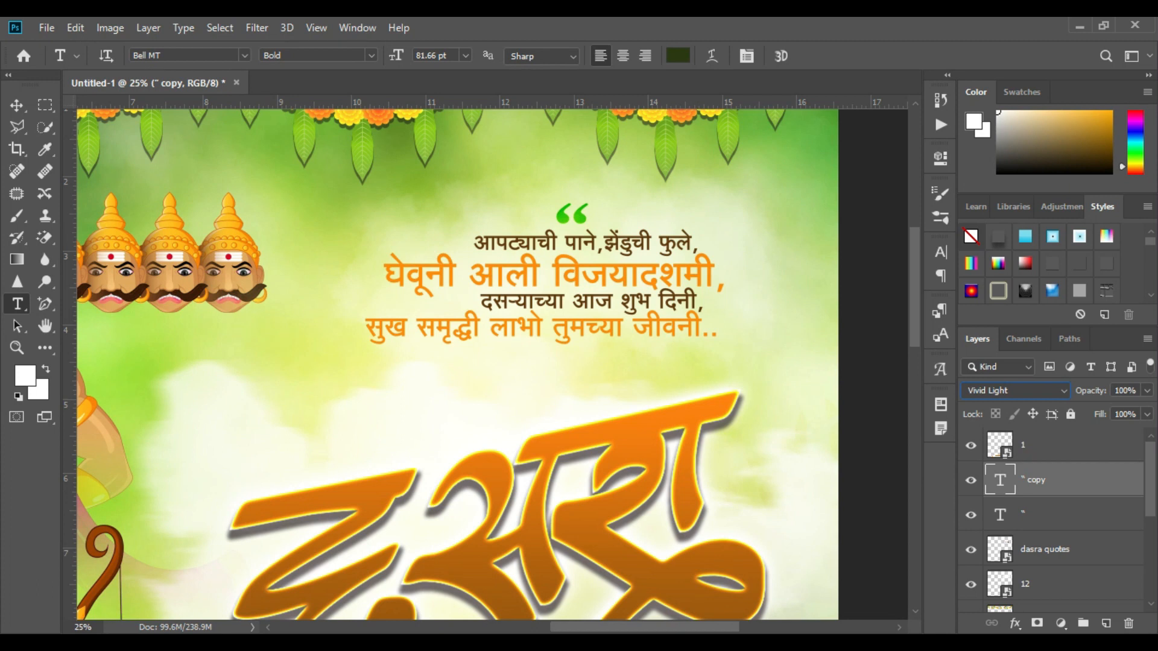
shift+click(1061, 514)
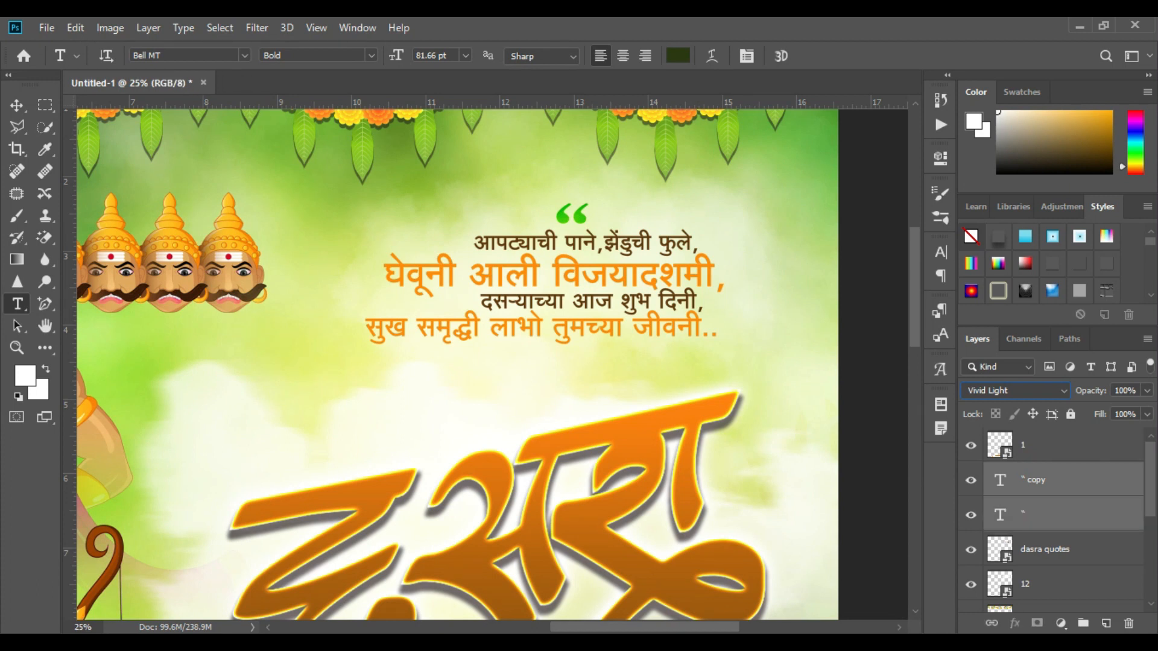
key(ctrl+j)
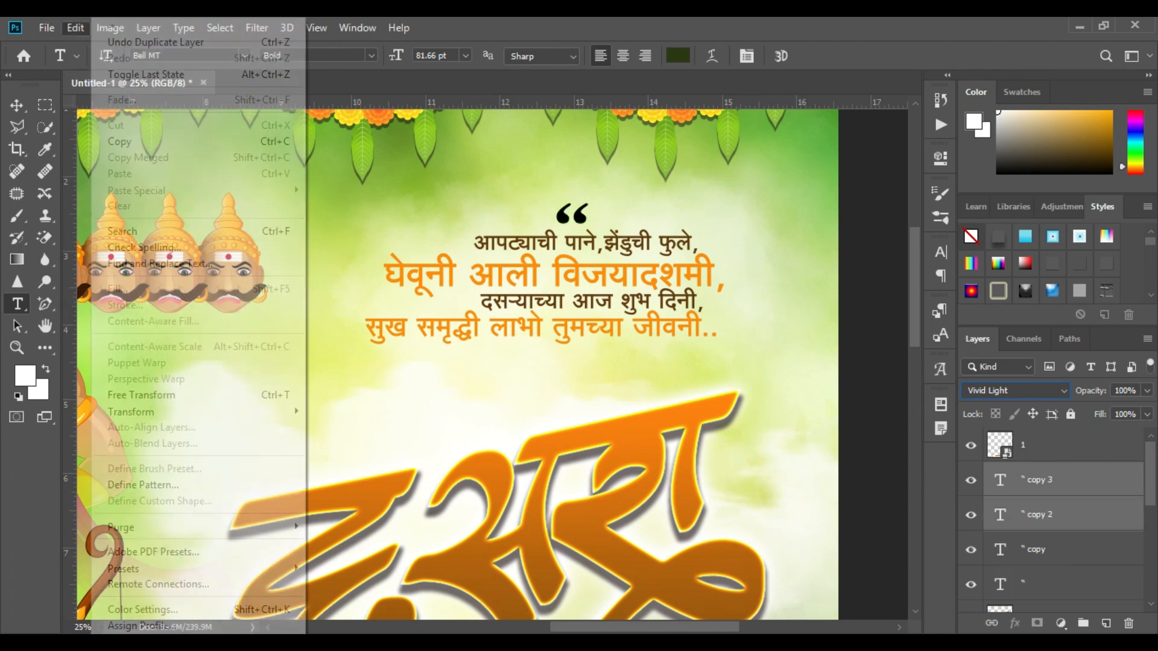
Rotate the newest pair of quotation mark copies 90° clockwise and move them below the quote's last line
click(75, 27)
click(144, 394)
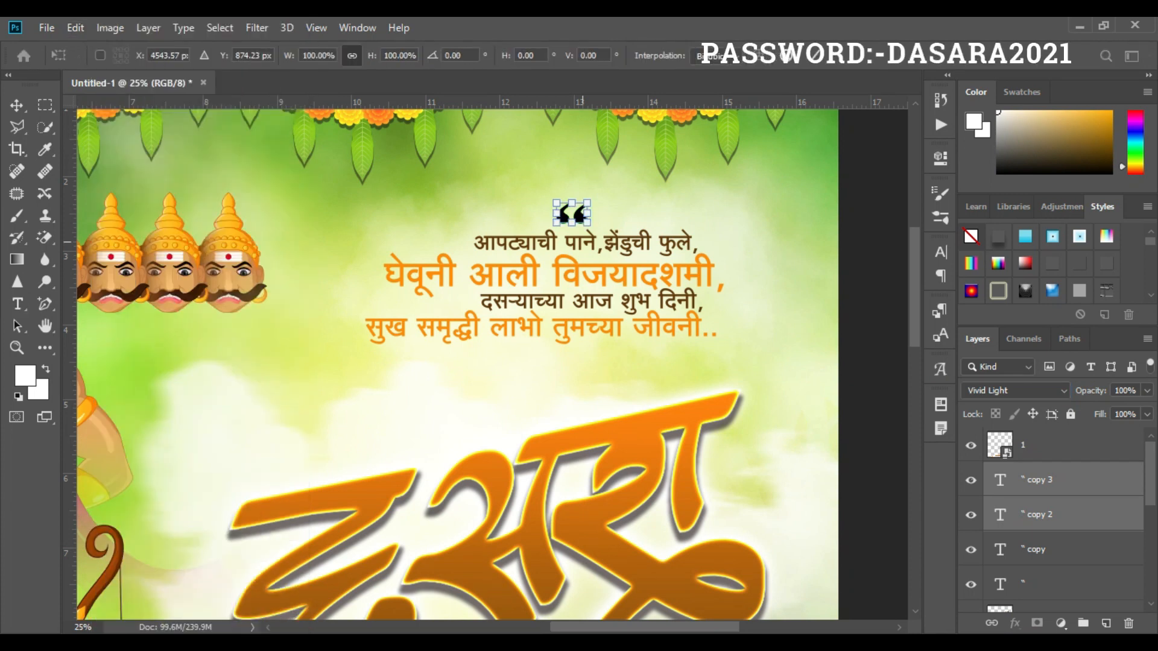
right_click(572, 214)
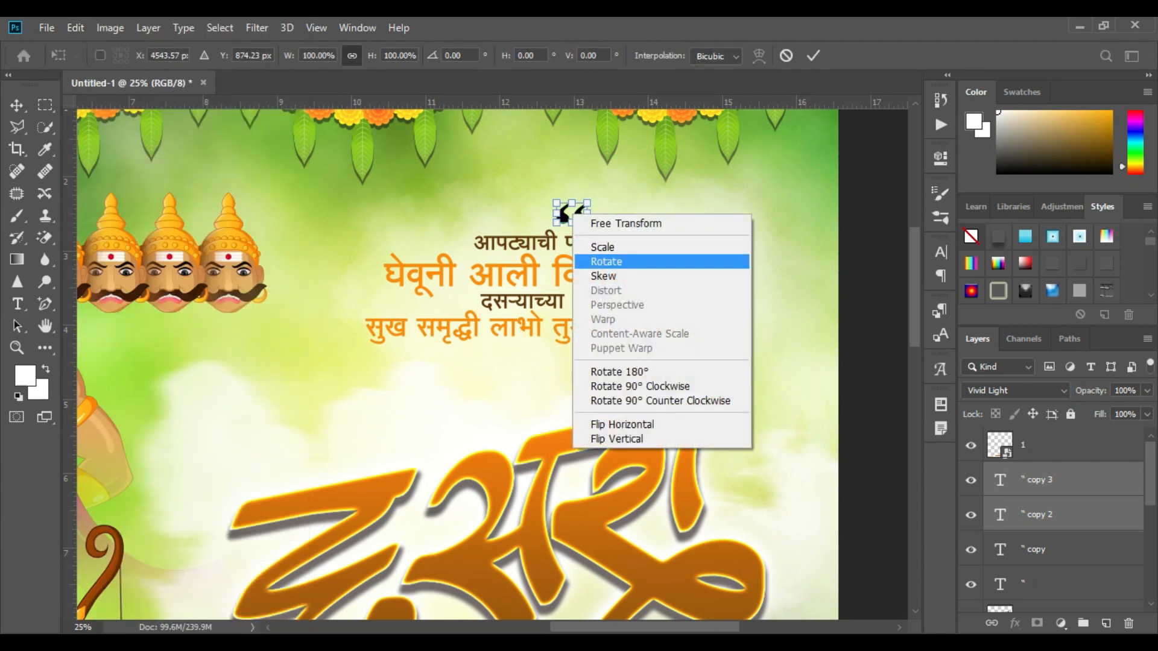
key(Return)
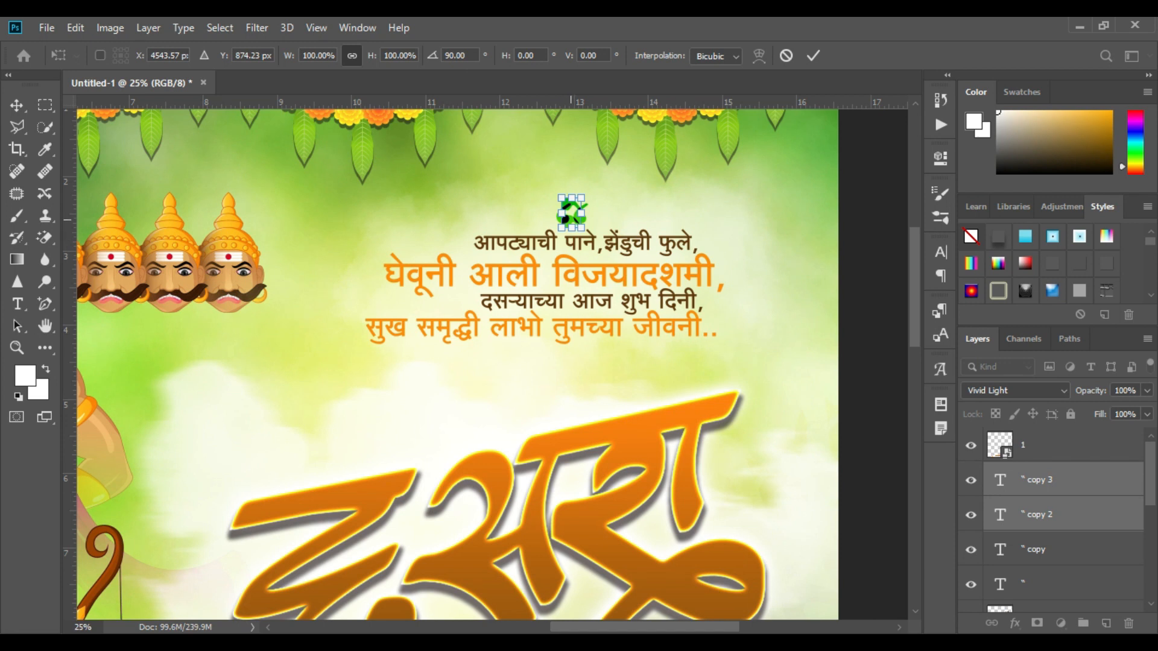
drag(572, 215, 557, 351)
Turn the quotation mark copies to a total rotation of 180° so they form a closing mark
right_click(556, 352)
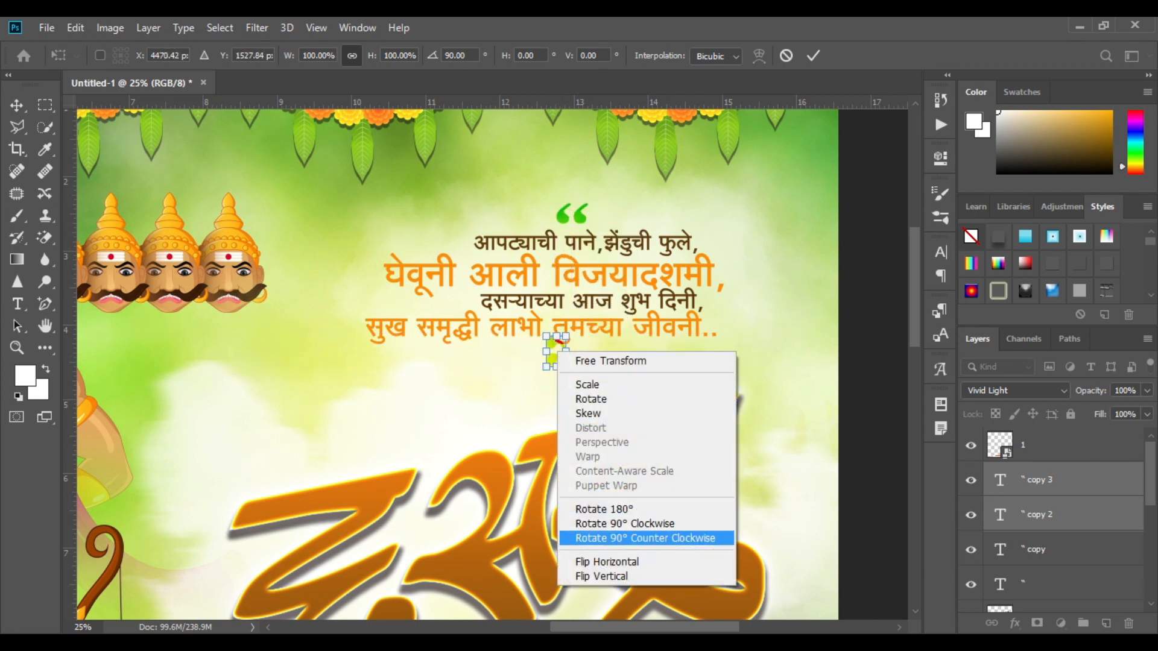
key(Return)
right_click(551, 354)
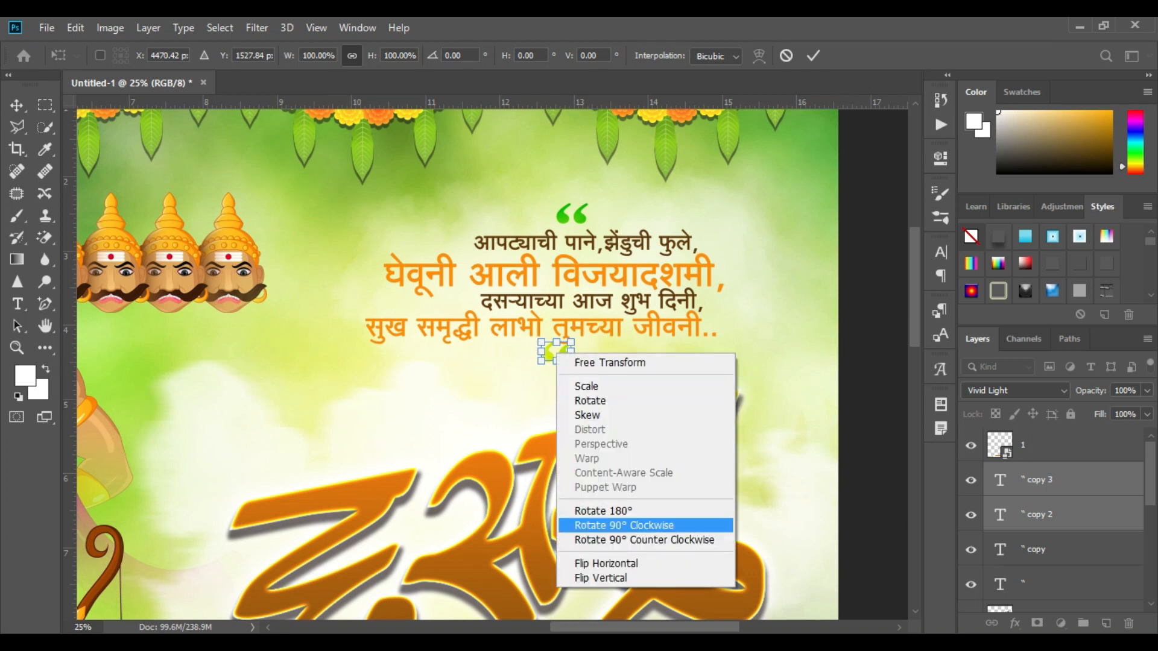
click(604, 525)
right_click(555, 353)
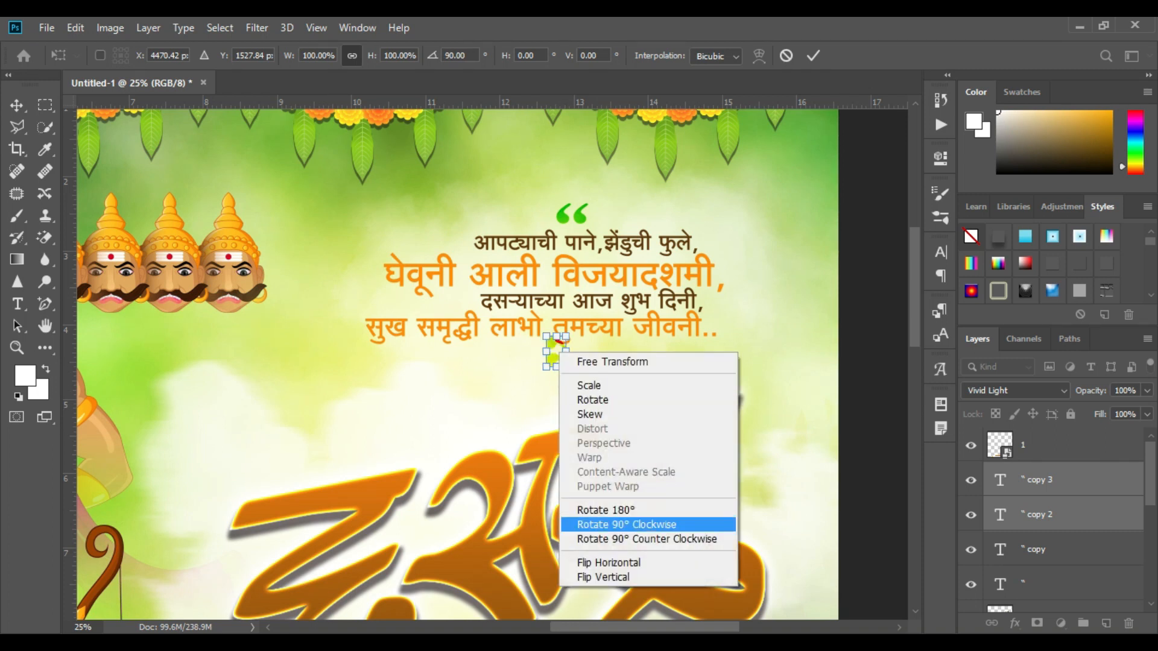
click(601, 516)
Apply the rotation and position the closing quotation mark centred closely beneath the quote's last line
drag(555, 353, 562, 367)
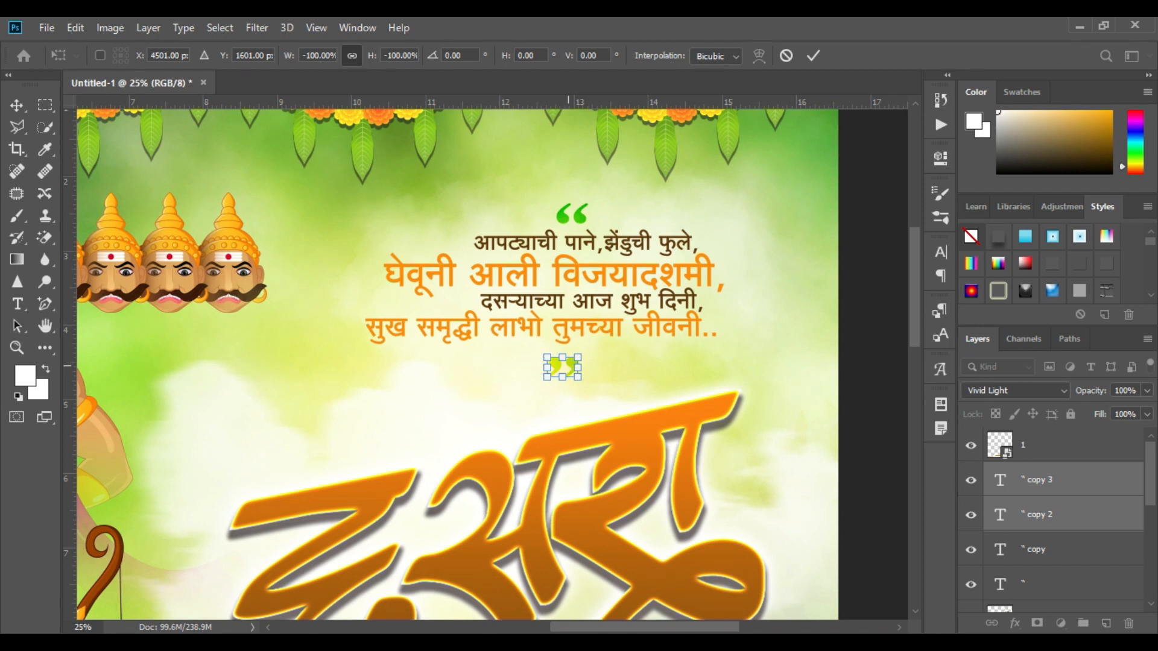
mouse_move(562, 367)
mouse_down()
mouse_move(559, 357)
mouse_move(562, 368)
mouse_up()
key(Return)
key(t)
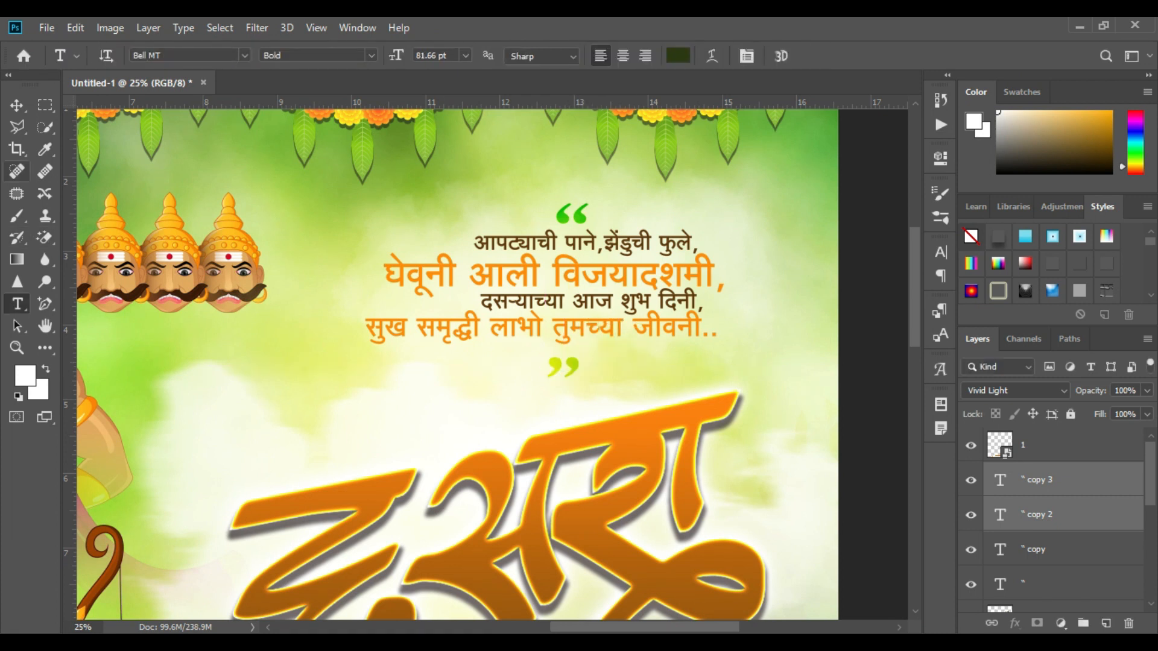
click(17, 105)
drag(562, 367, 562, 356)
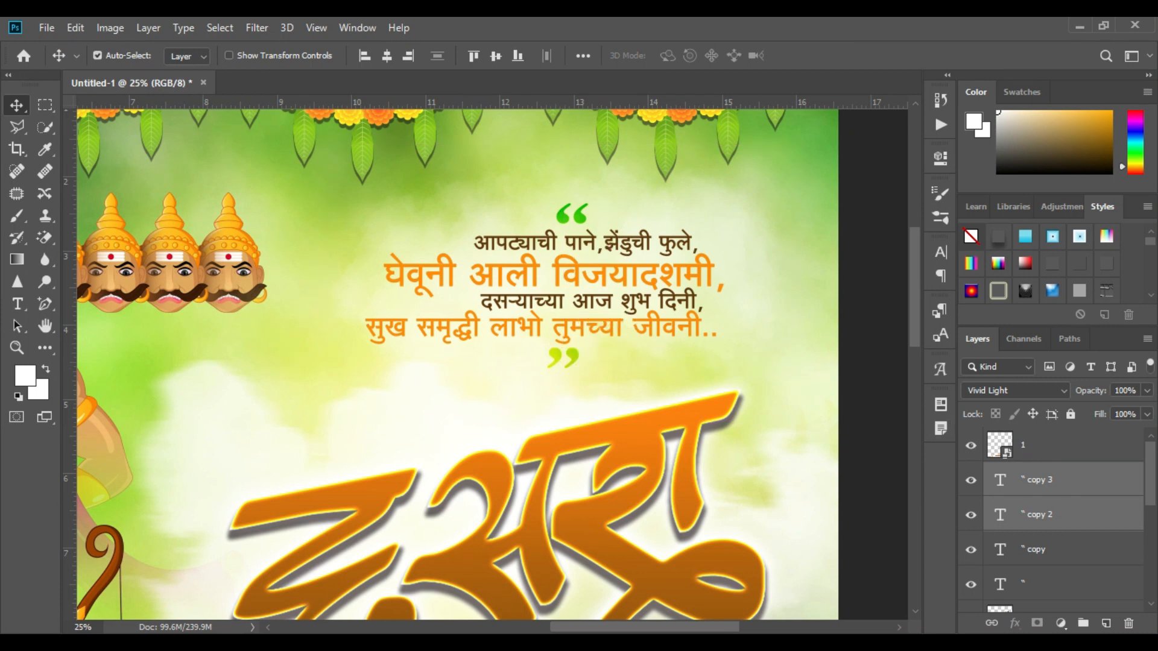
Try to convert the four quotation mark layers into one smart object, and select layer 1
ctrl+click(1055, 549)
ctrl+click(1056, 585)
right_click(1079, 584)
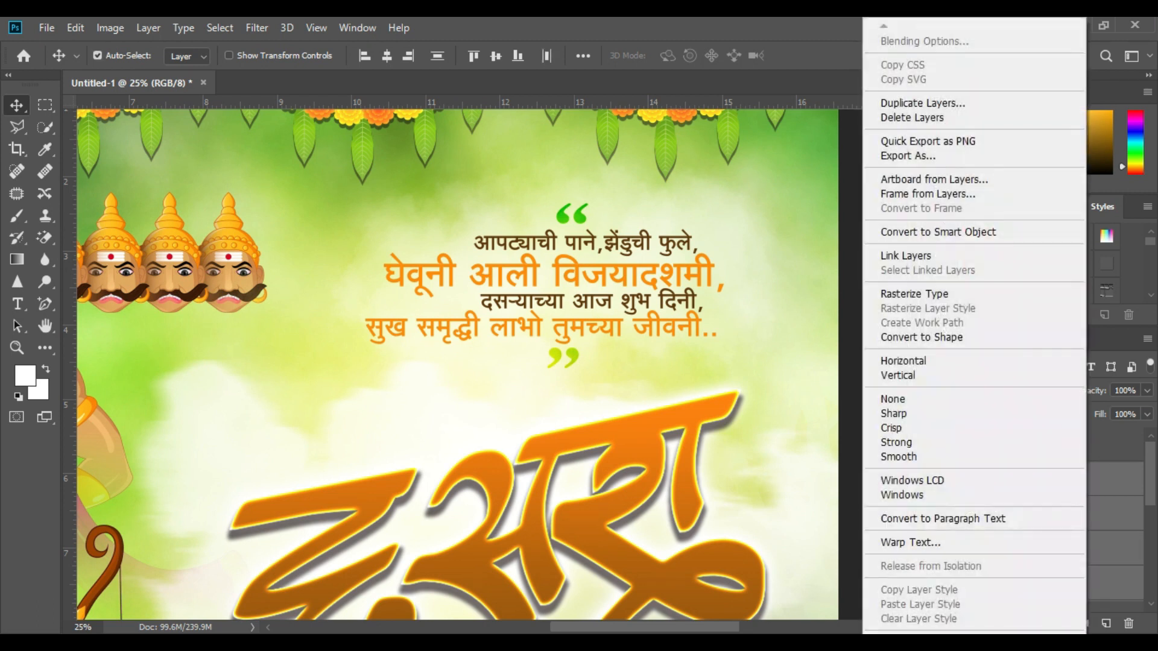
click(938, 232)
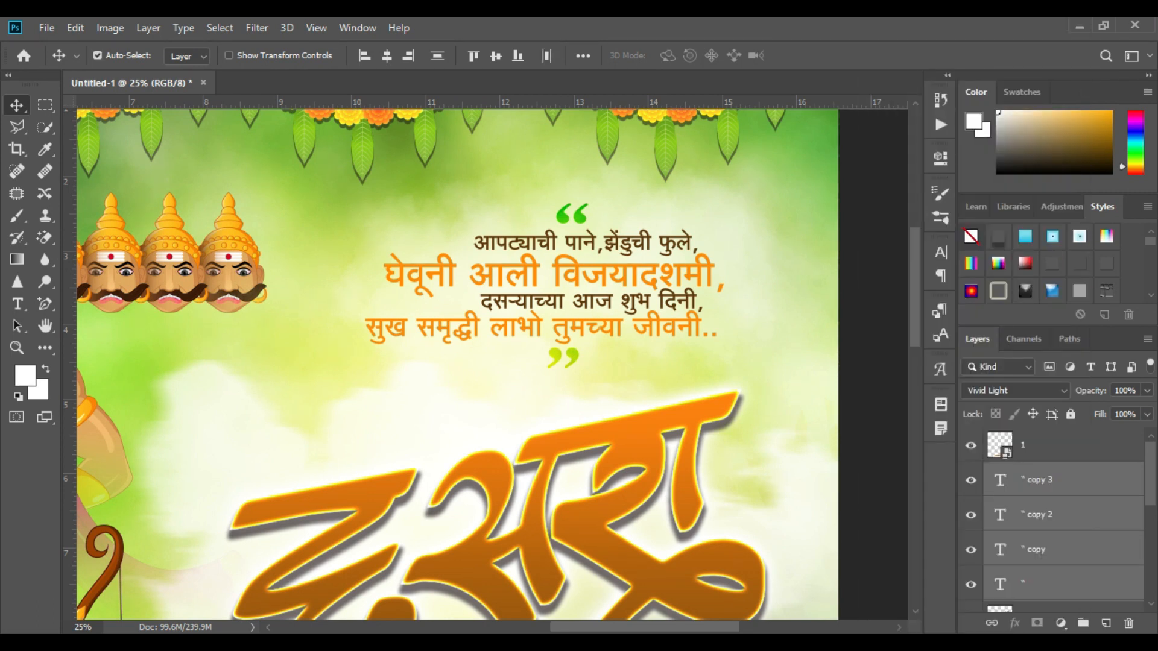
click(1057, 445)
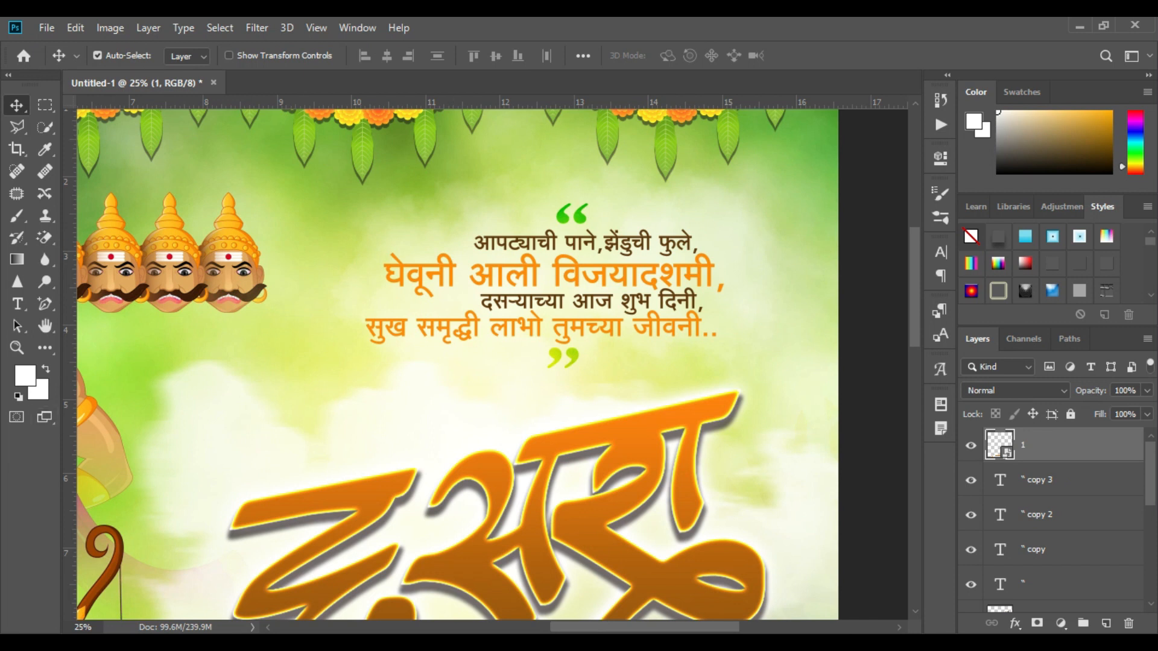
Fit the poster to the screen and place 10.png from the Shriram png folder on it at 100% scale
click(16, 348)
right_click(438, 367)
click(476, 374)
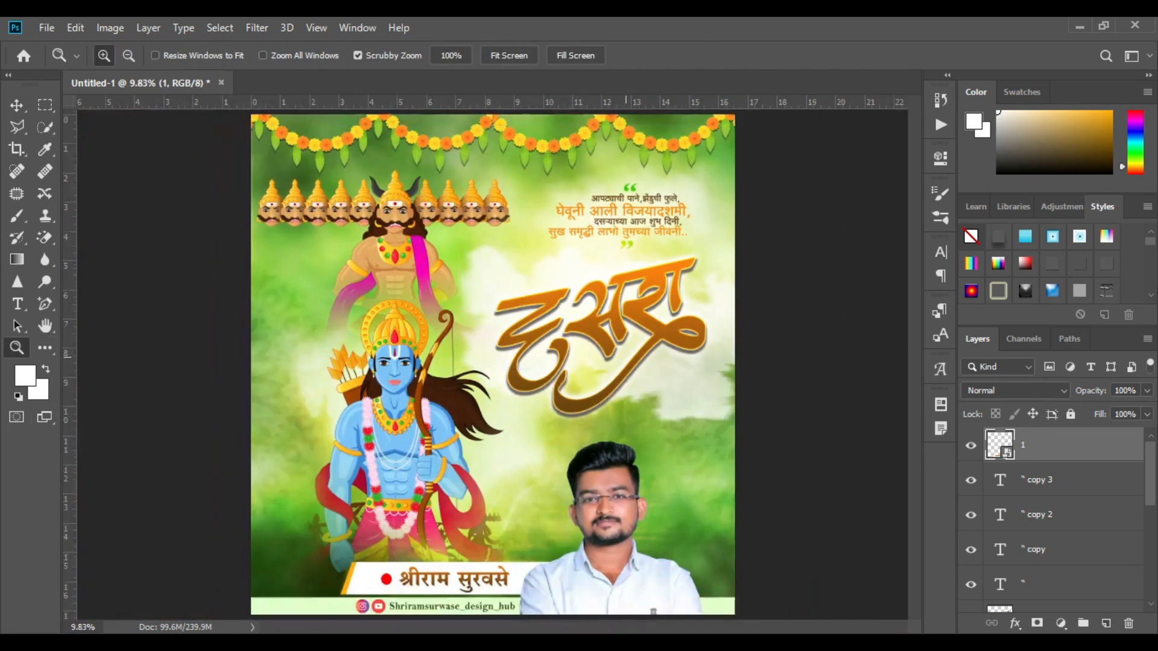
key(alt+Tab)
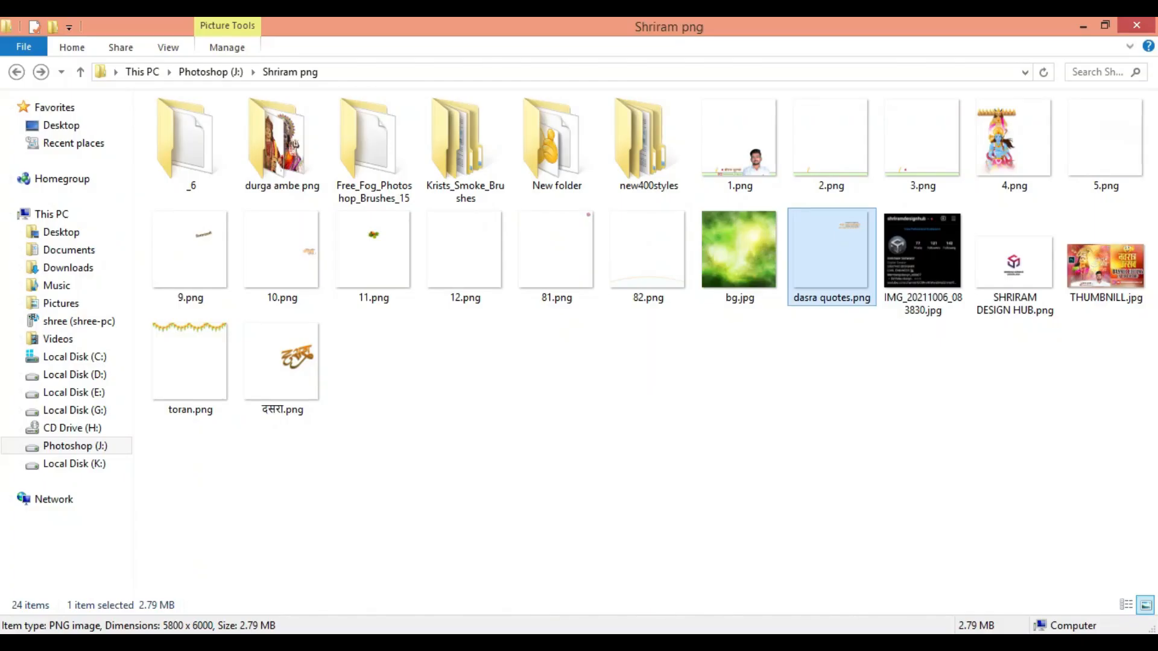
drag(282, 254, 483, 374)
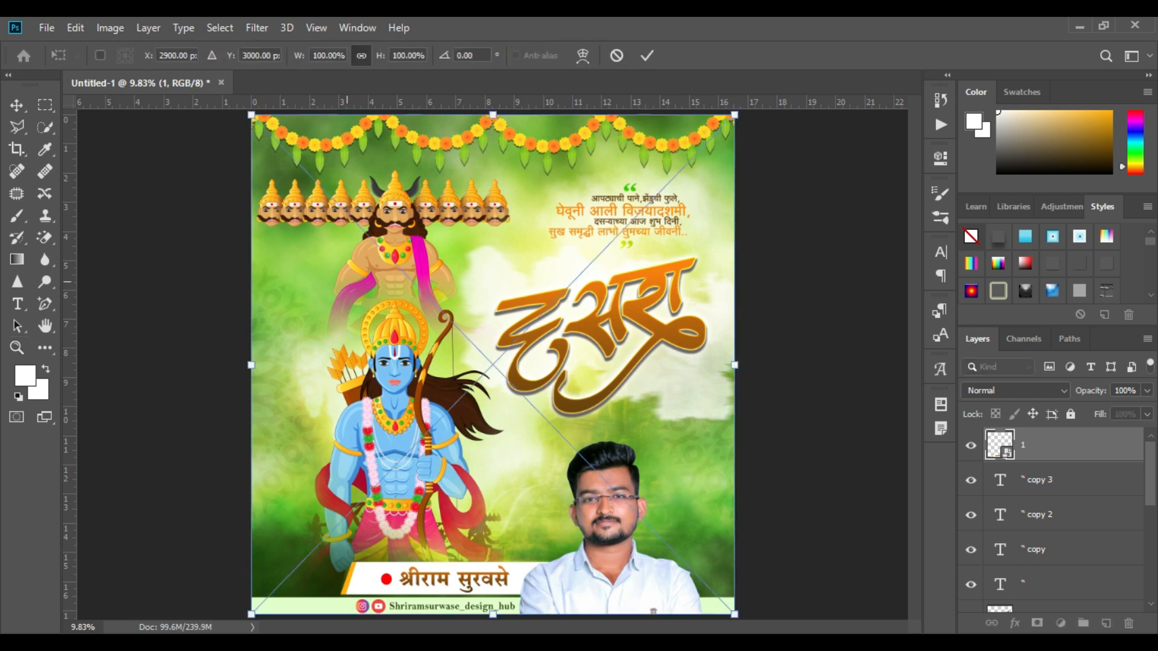
key(z)
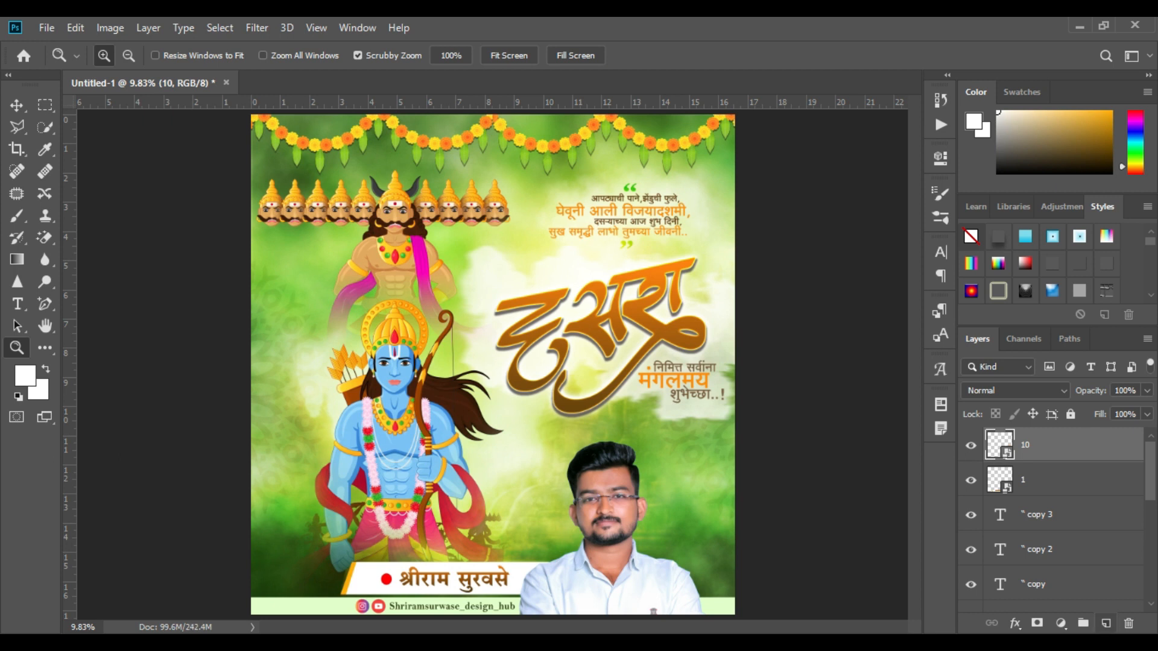
Create a new layer above layer 10 and choose brush 1 from the Underline Photoshop Brushes 3 set
click(1106, 623)
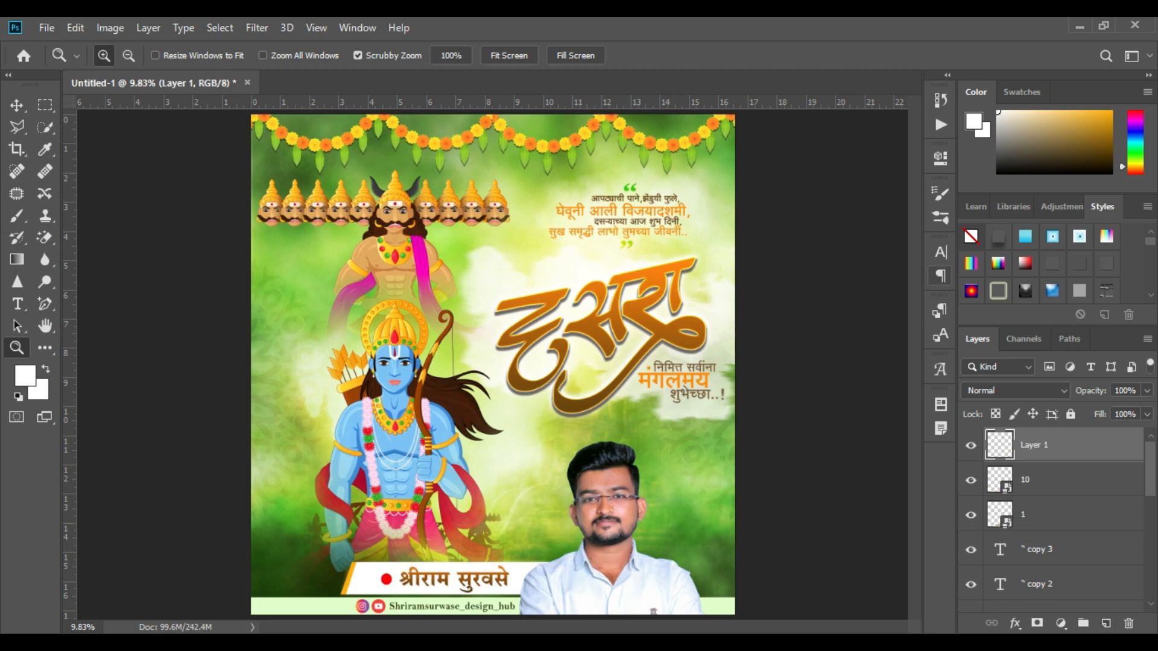
click(941, 218)
scroll(824, 422, down, 5)
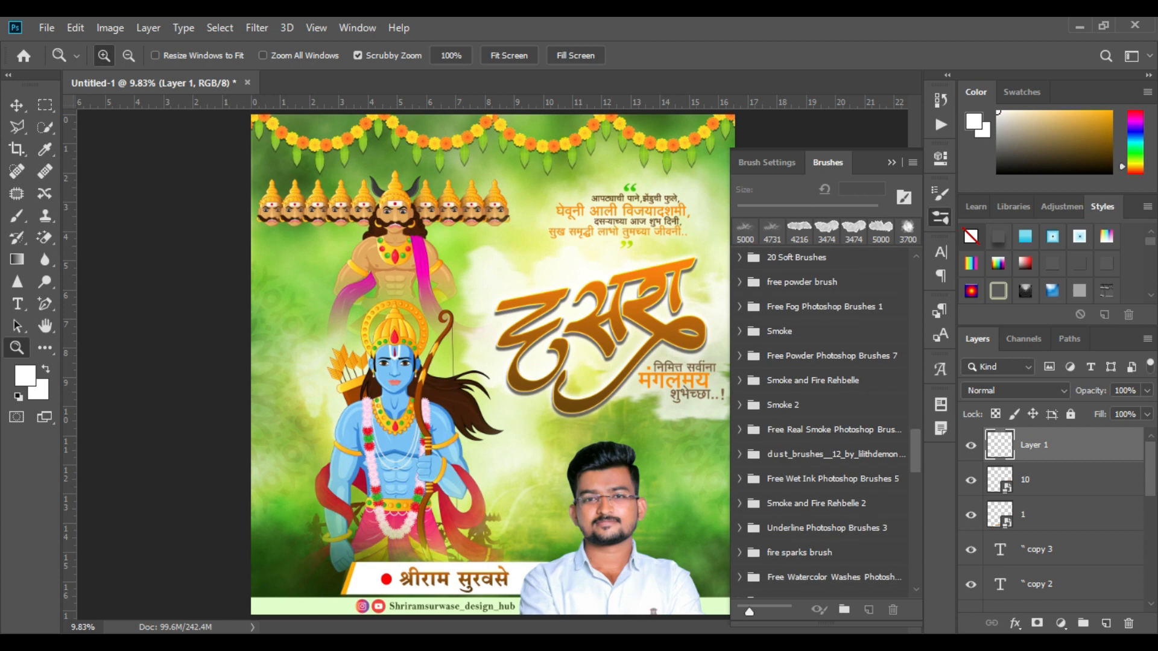
scroll(824, 422, down, 1)
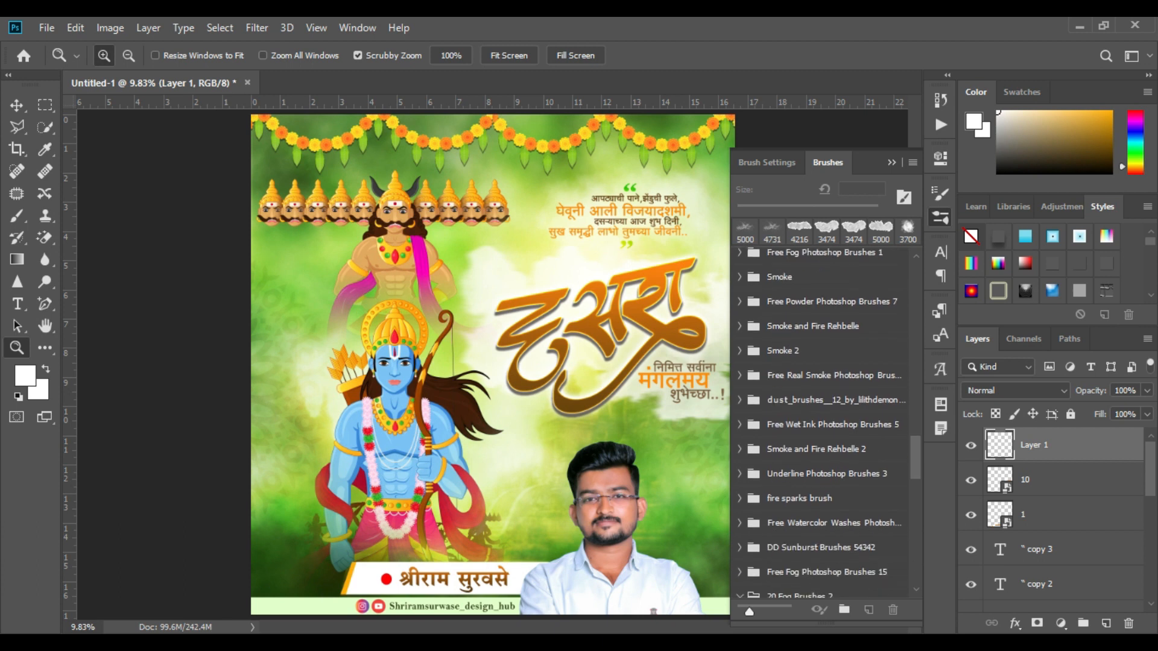
click(740, 473)
click(814, 506)
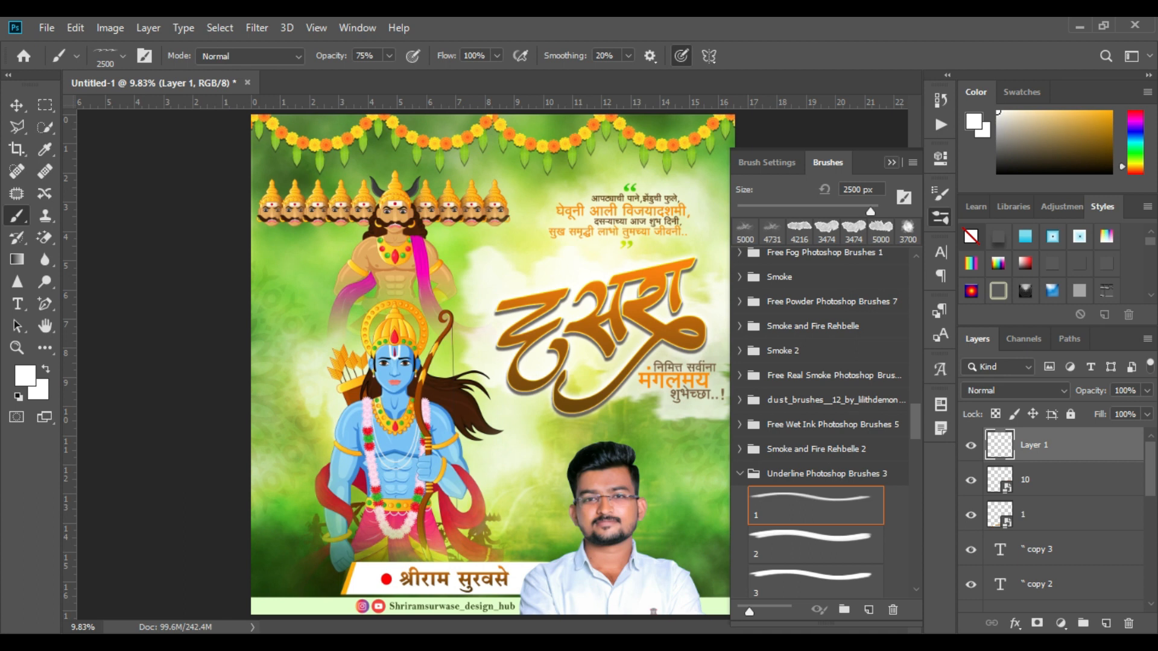
click(891, 162)
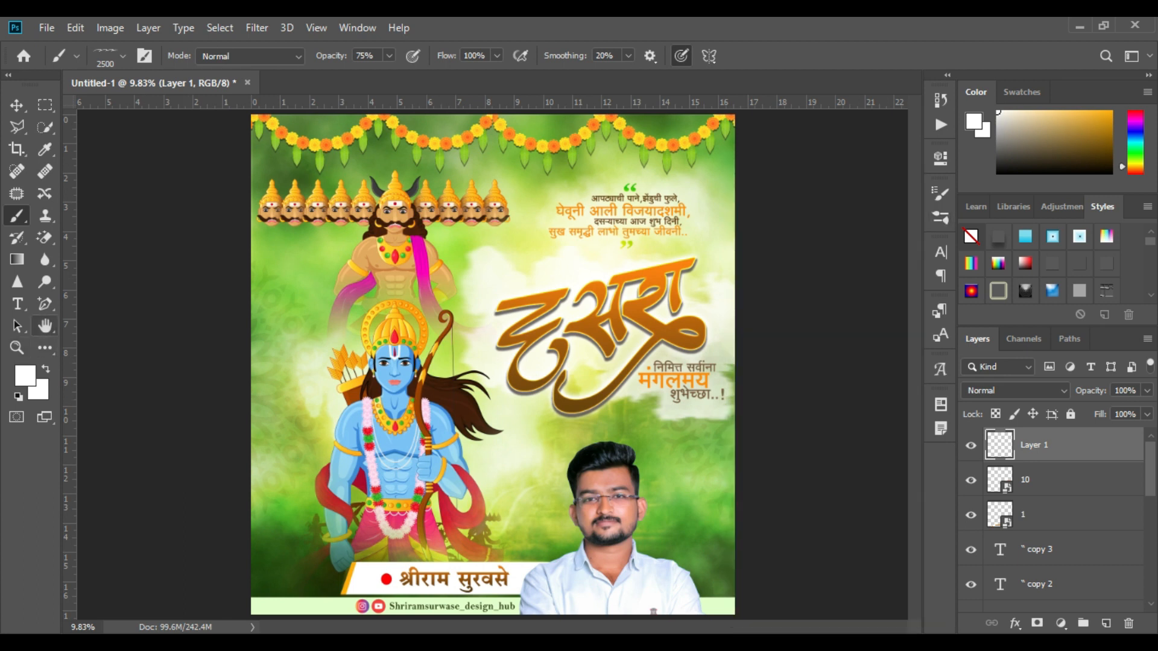
Sample orange ff8400 from the greeting text as the foreground colour and paint an underline flourish above the man's head
key(i)
click(973, 122)
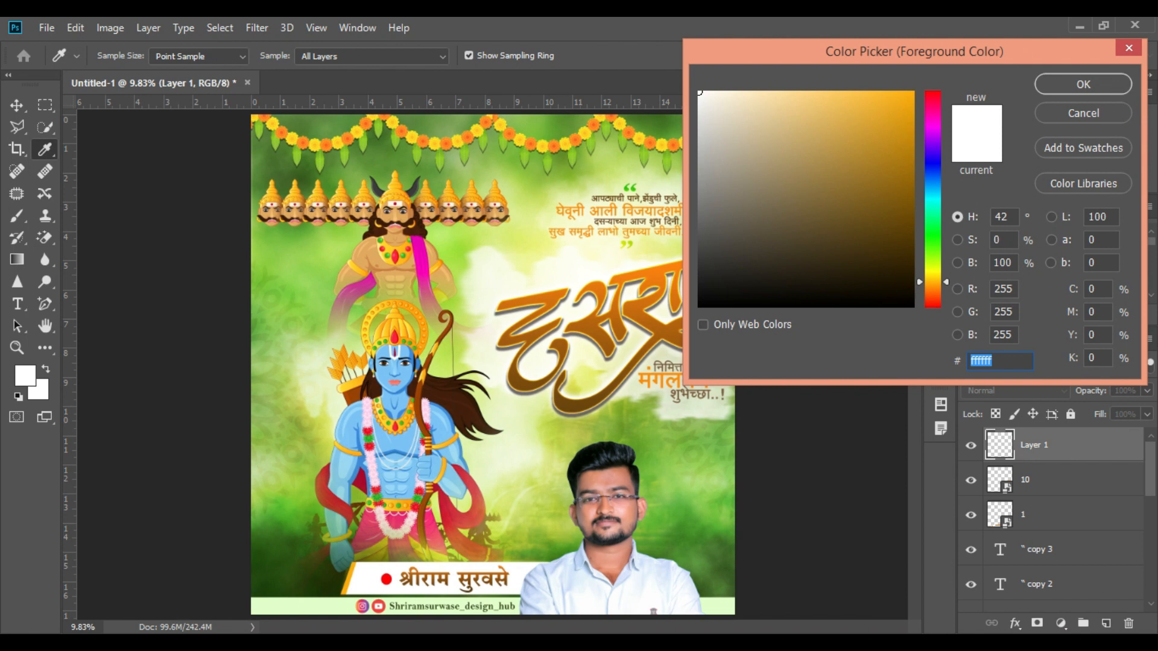
text(ffb400)
click(646, 381)
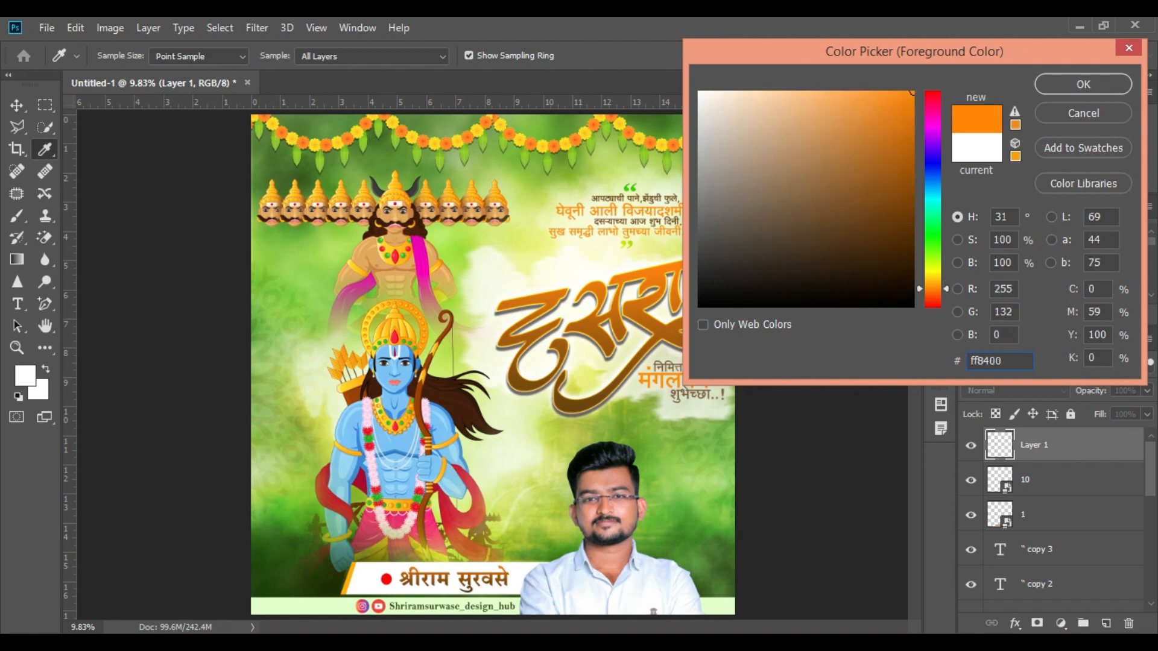
click(1083, 84)
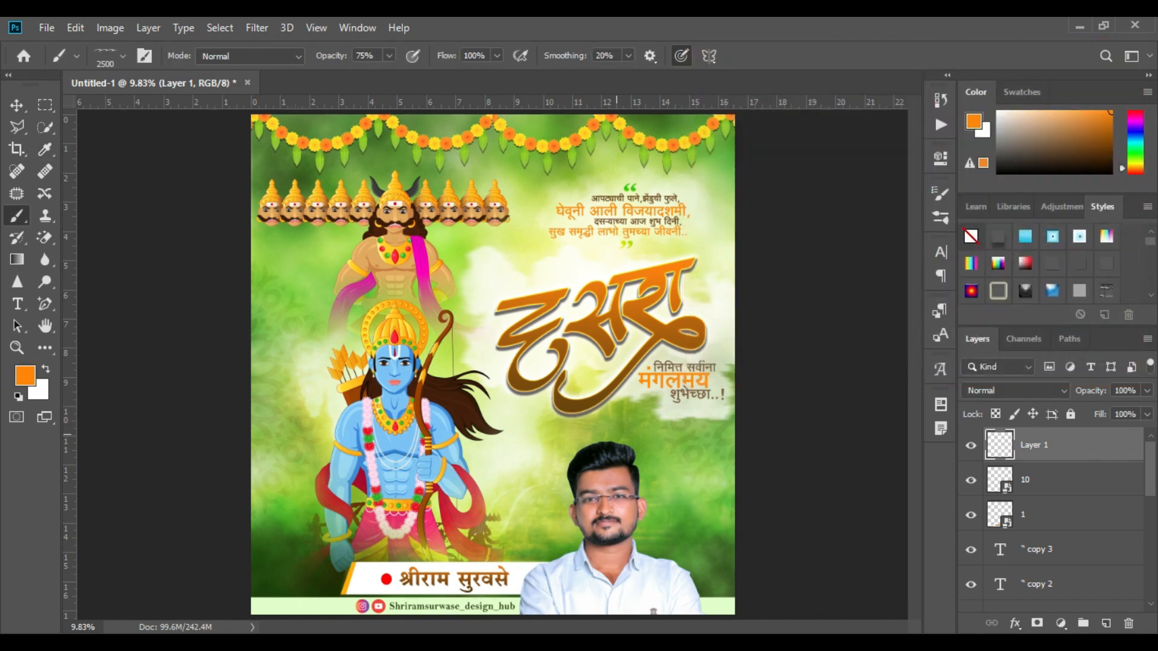
drag(519, 439, 708, 427)
Scale the orange underline flourish to 55.84% and move it directly beneath the greeting text's last line
key(z)
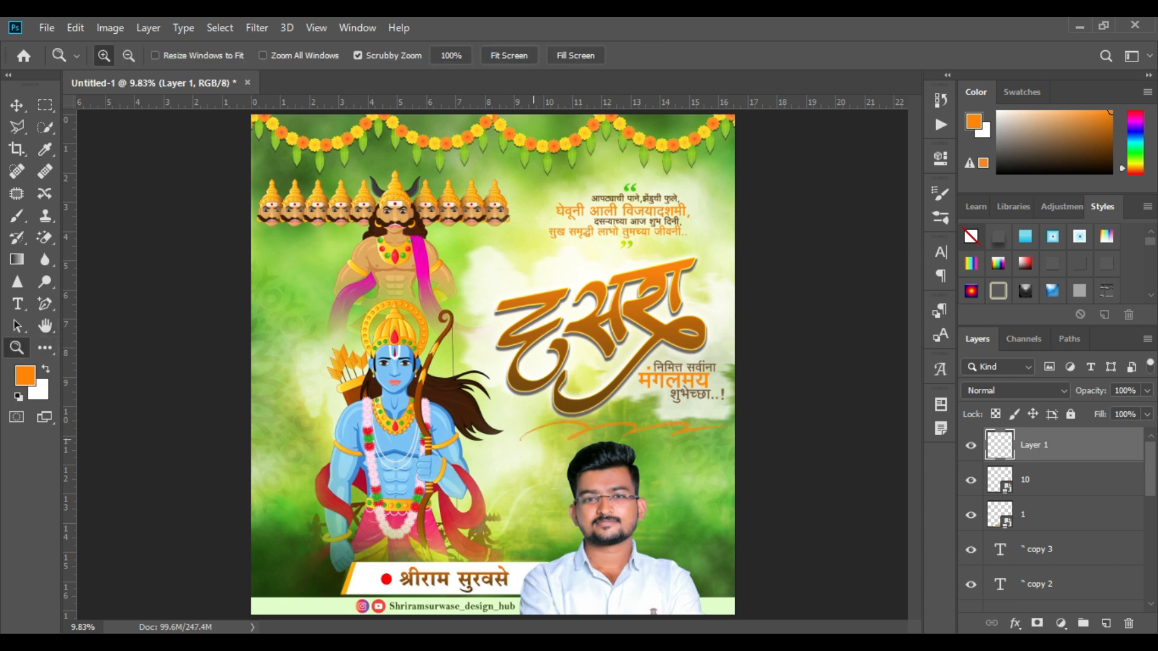
click(493, 436)
drag(688, 627, 728, 627)
click(722, 464)
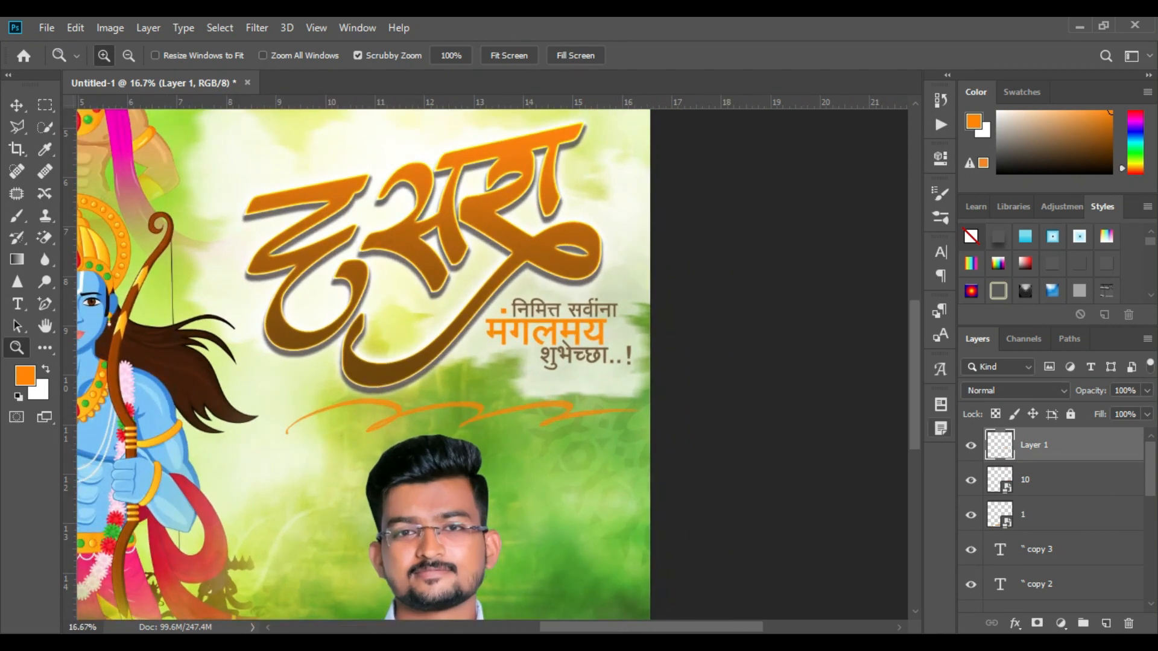
click(75, 28)
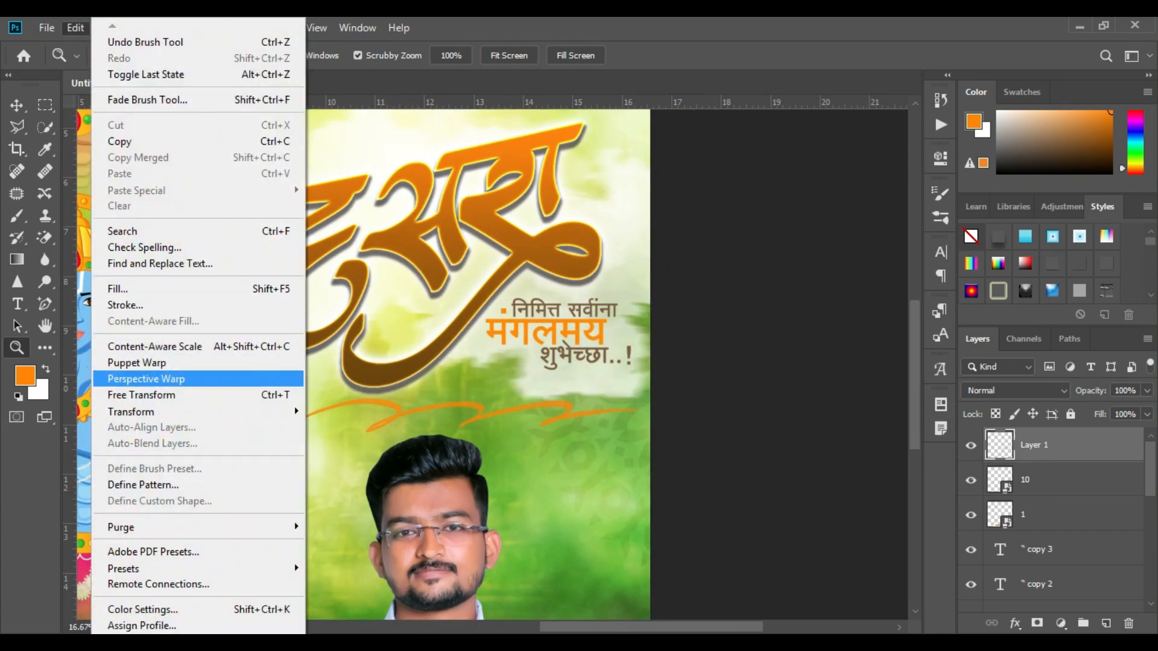
click(199, 391)
drag(284, 416, 441, 416)
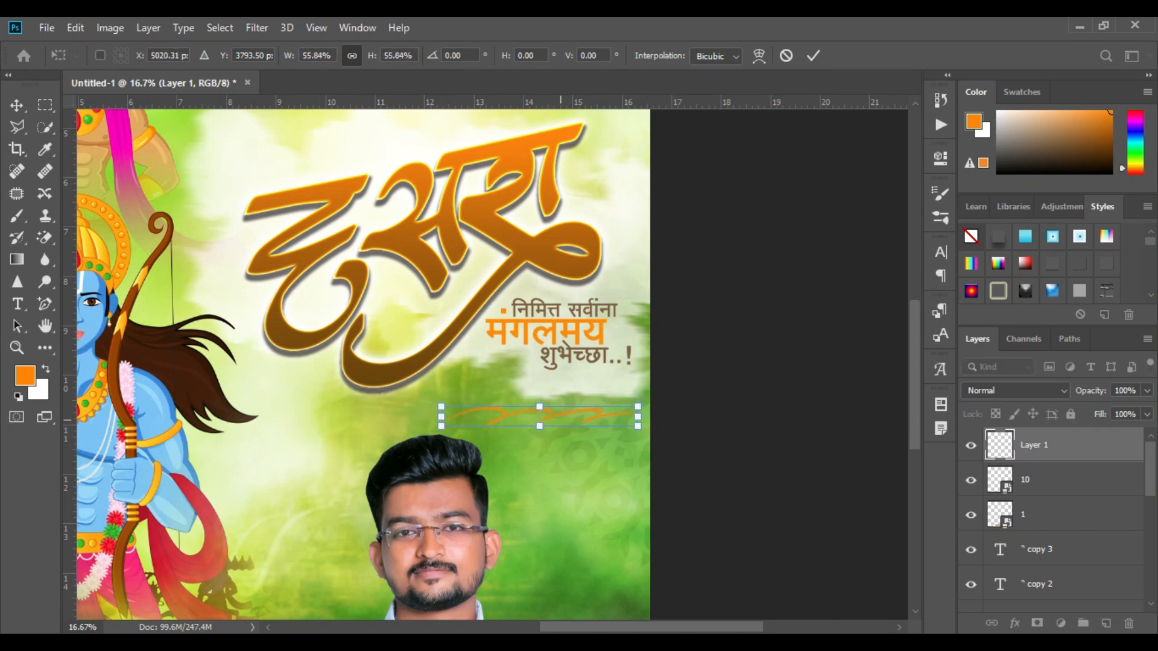
mouse_move(540, 416)
mouse_down()
mouse_move(551, 369)
mouse_move(544, 380)
mouse_up()
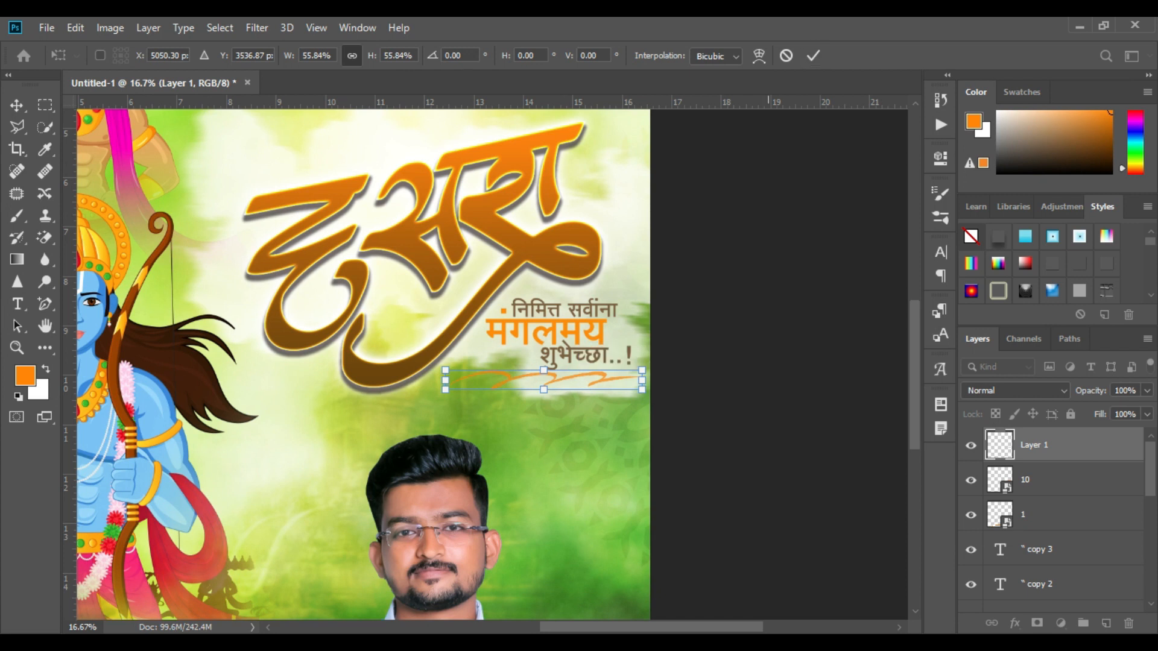
key(Return)
Shrink the underline flourish to 84.15% from its left end so it fits the greeting text's width
key(z)
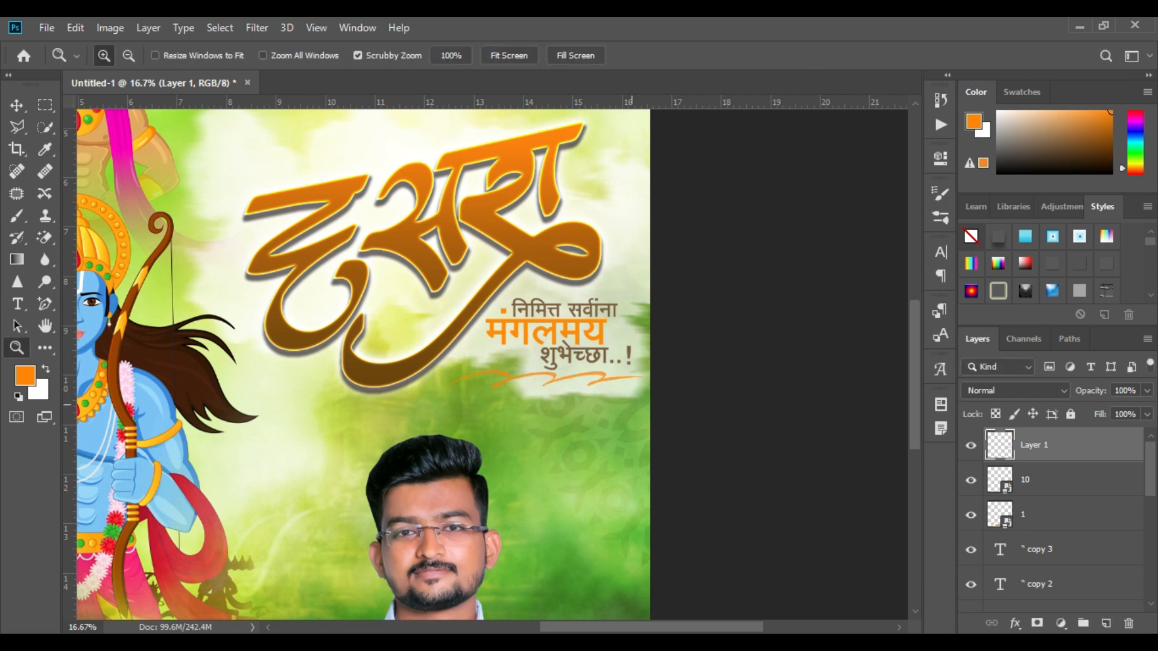
click(630, 400)
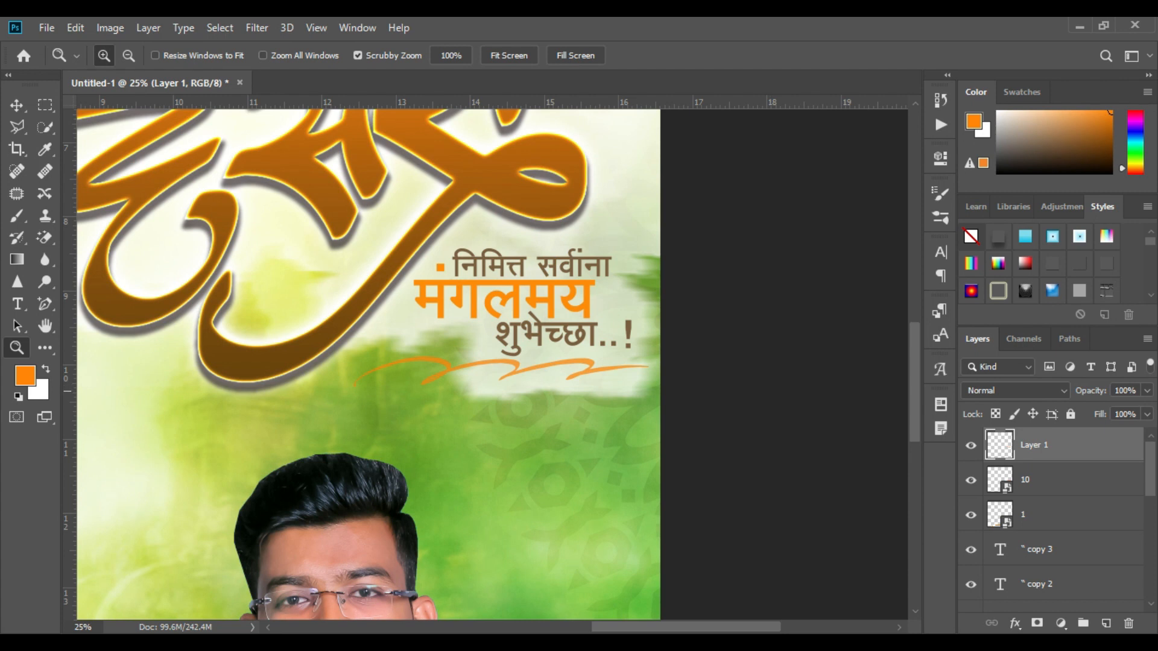
click(76, 28)
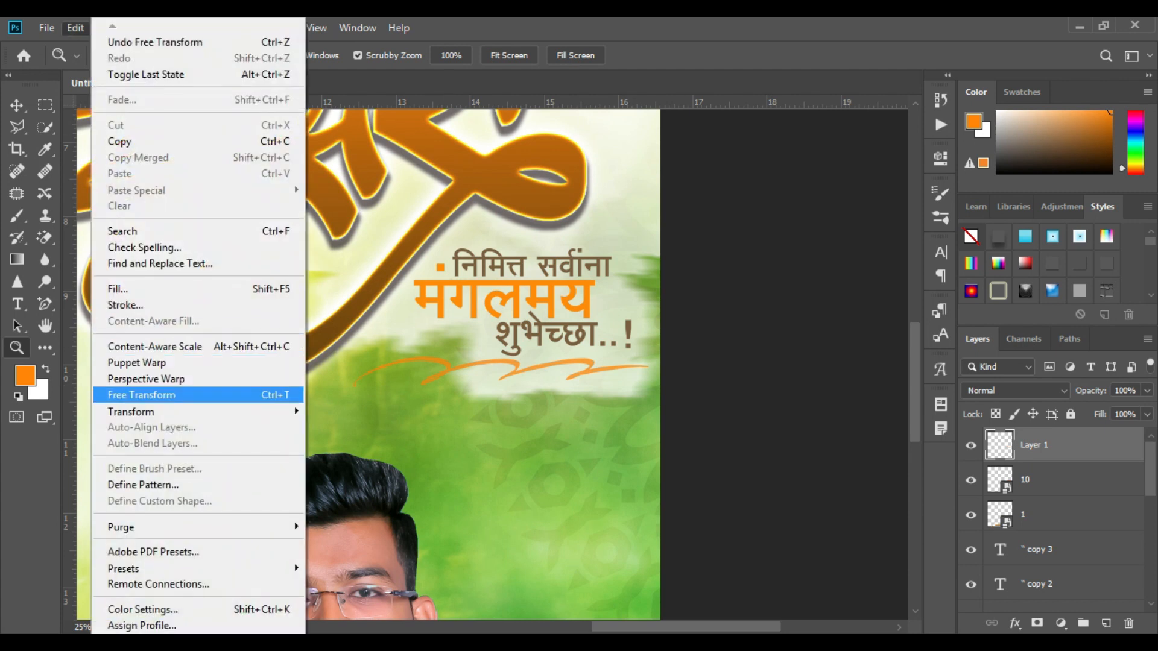
click(129, 394)
drag(354, 372, 401, 371)
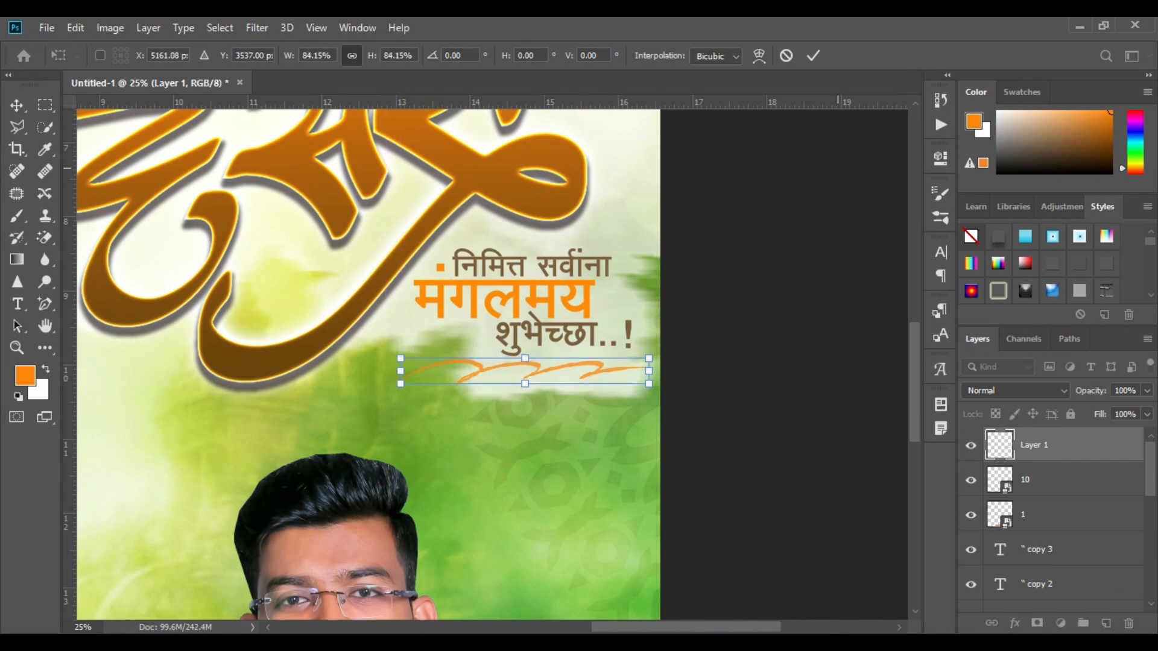
click(813, 55)
Add a Color Overlay in the deeper orange ff6600 to the underline flourish layer
right_click(1065, 445)
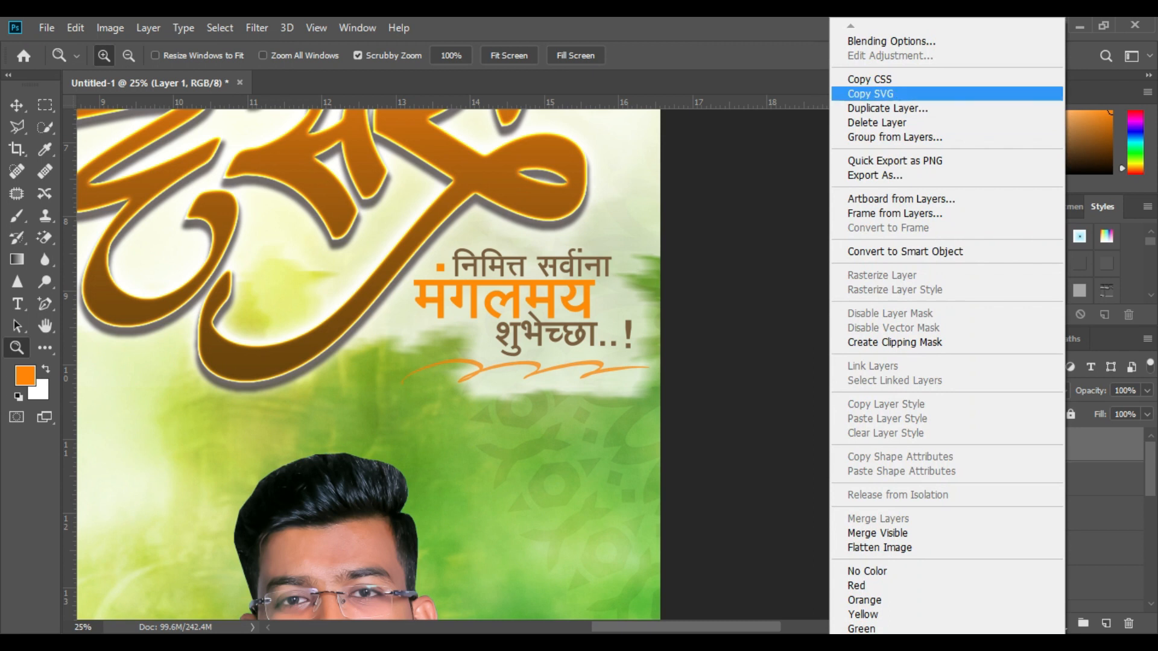
click(995, 41)
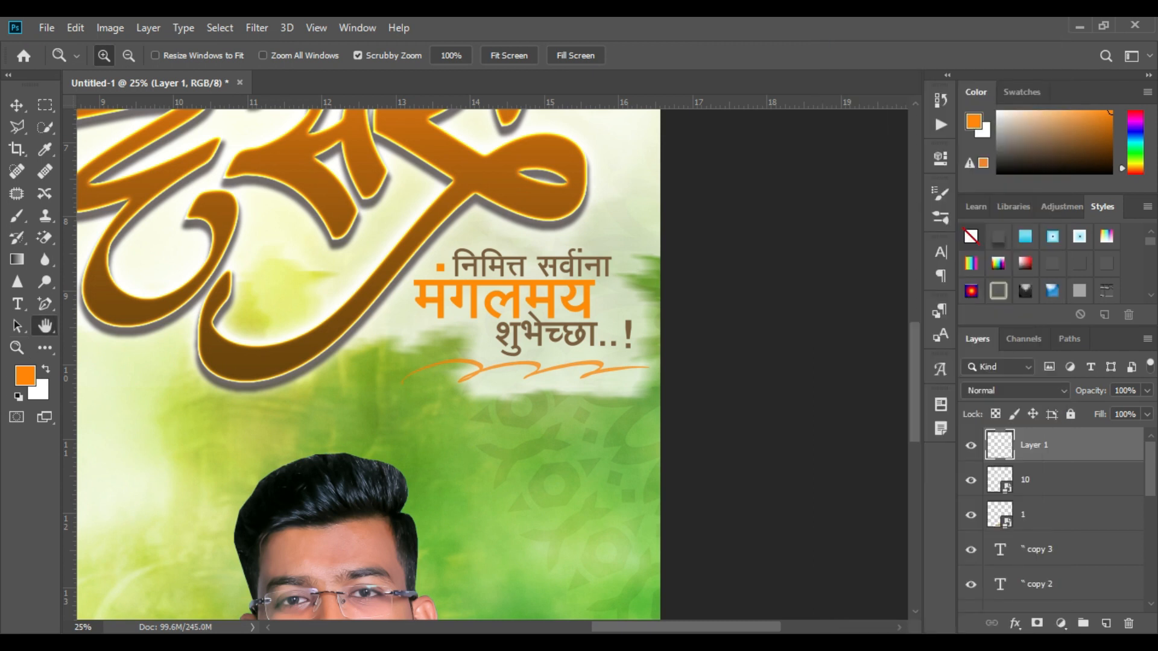
click(539, 373)
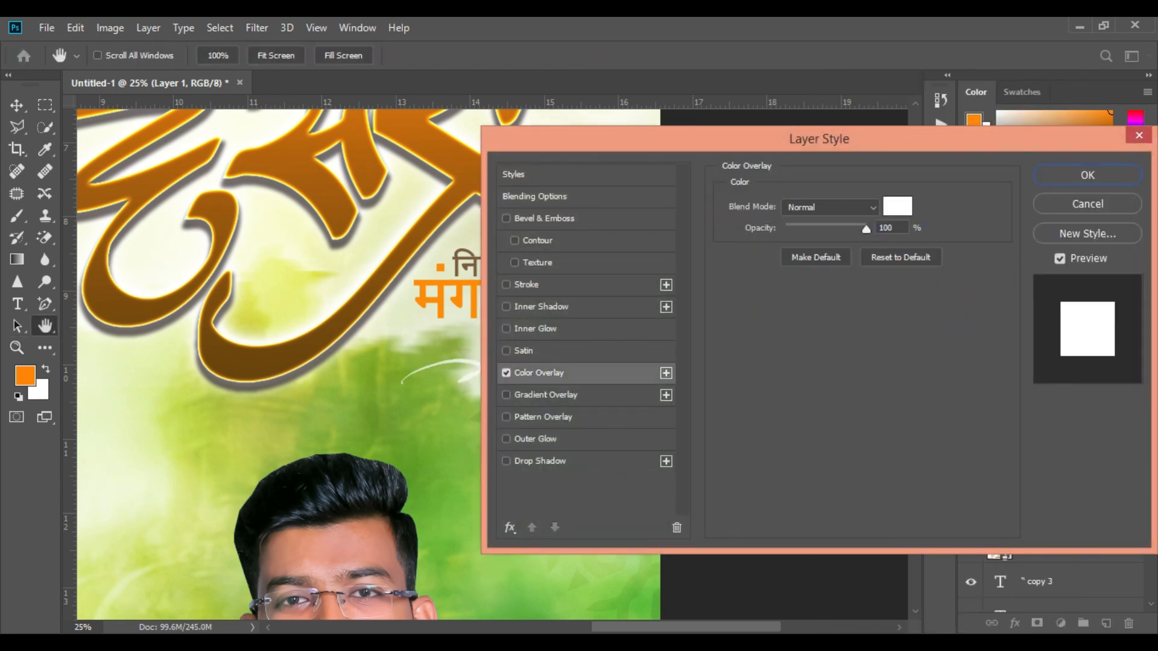
click(897, 201)
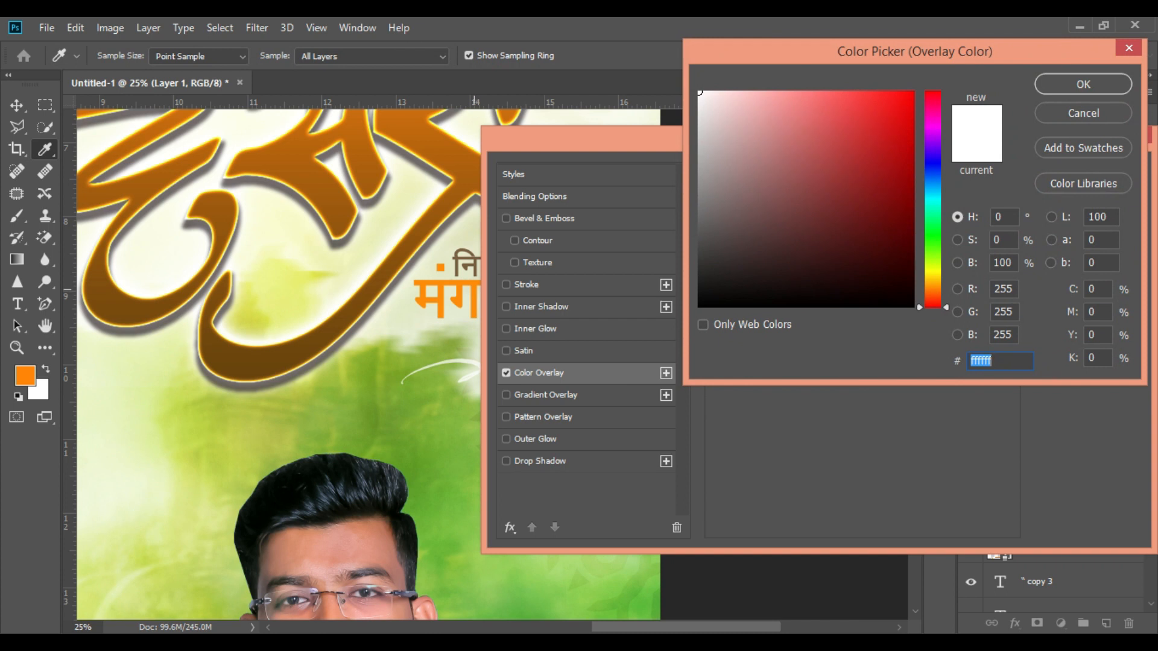
click(474, 290)
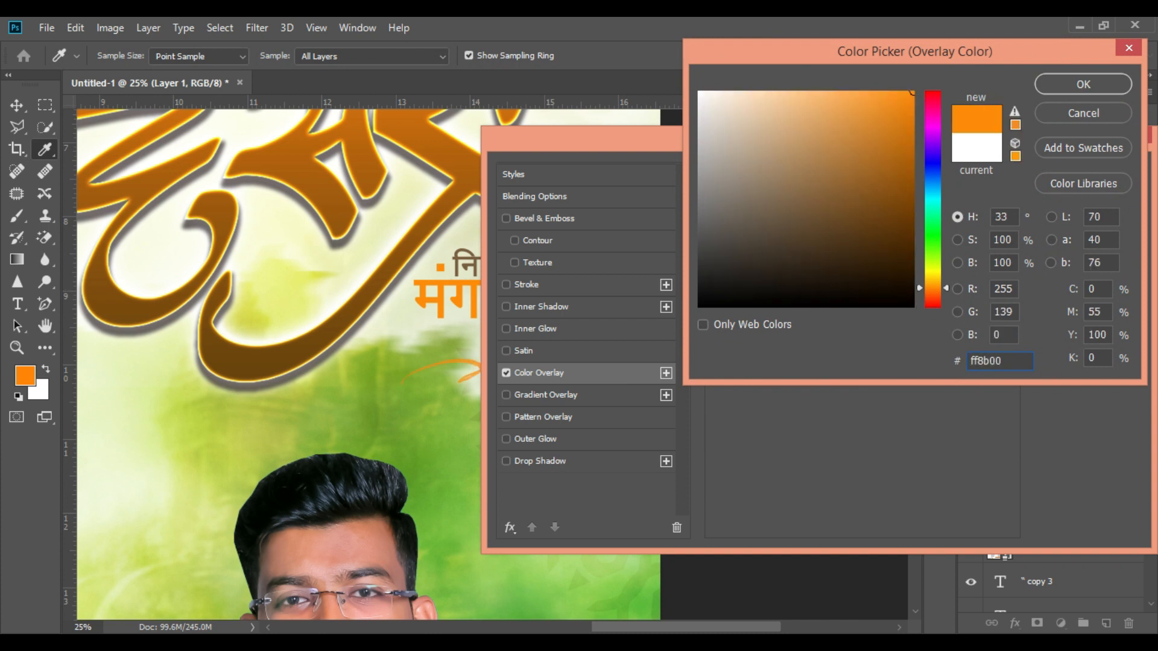
click(933, 293)
click(1083, 84)
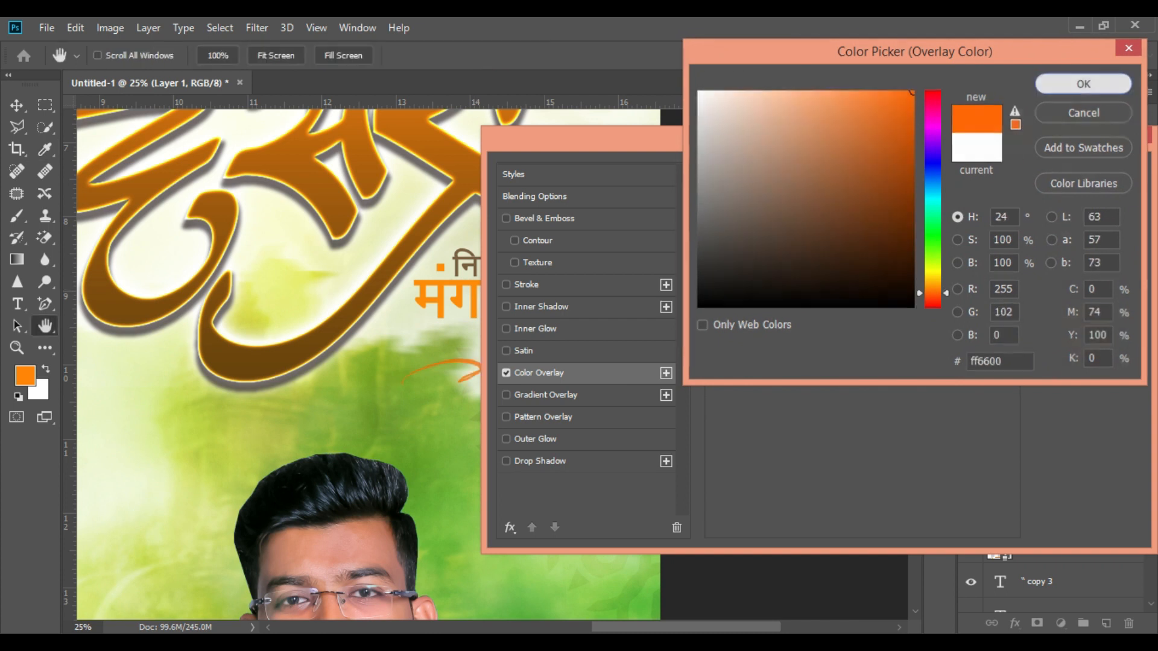
click(1088, 174)
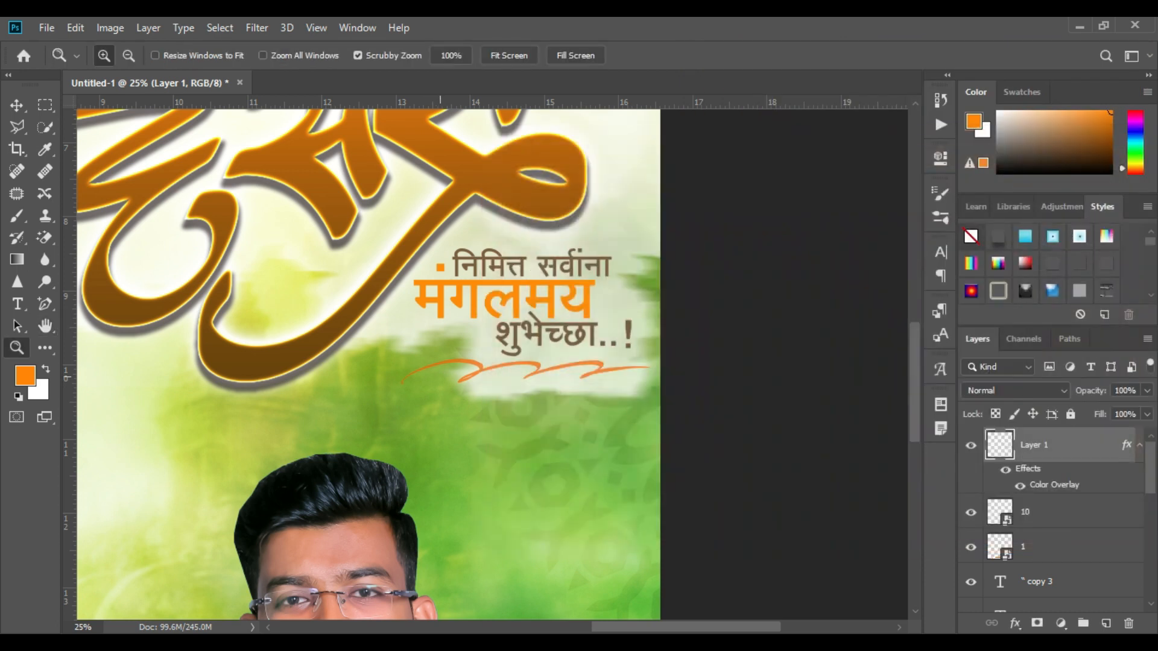
Fit the poster to the screen and place 11.png, the leaves and marigolds, from the image folder
right_click(441, 378)
click(468, 385)
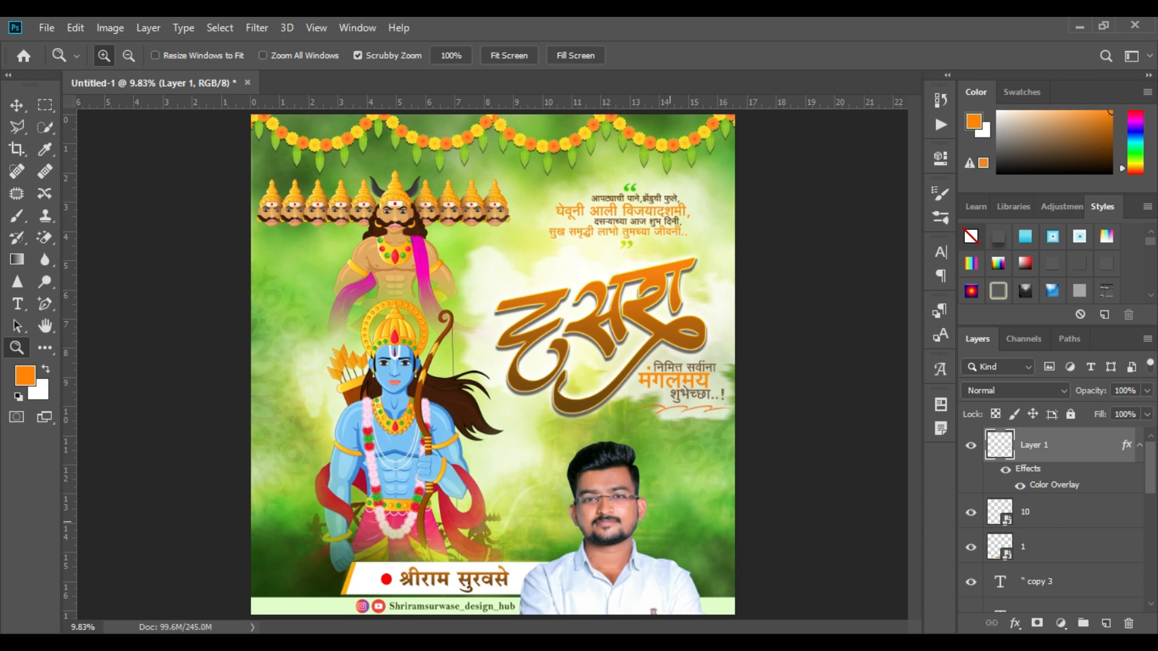
key(alt+Tab)
drag(374, 259, 302, 446)
drag(338, 400, 484, 304)
key(Return)
Place 9.png, the विजयादशमी heading, from the image folder on the poster at 100% scale
key(alt+Tab)
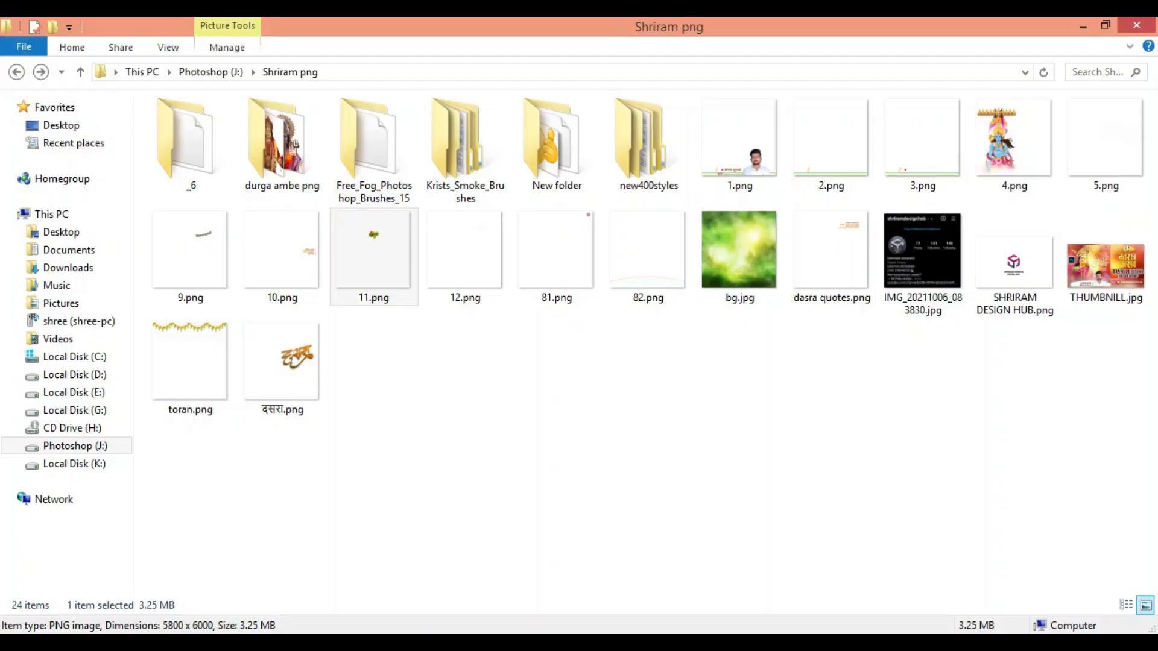
click(191, 257)
drag(191, 257, 458, 367)
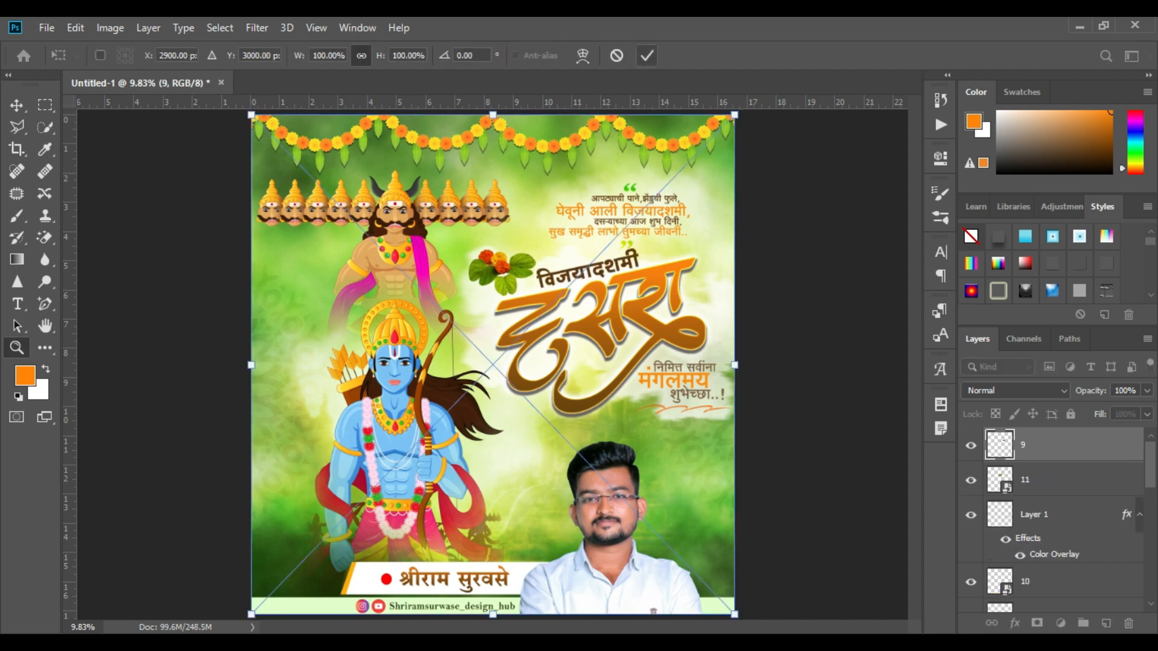
key(Return)
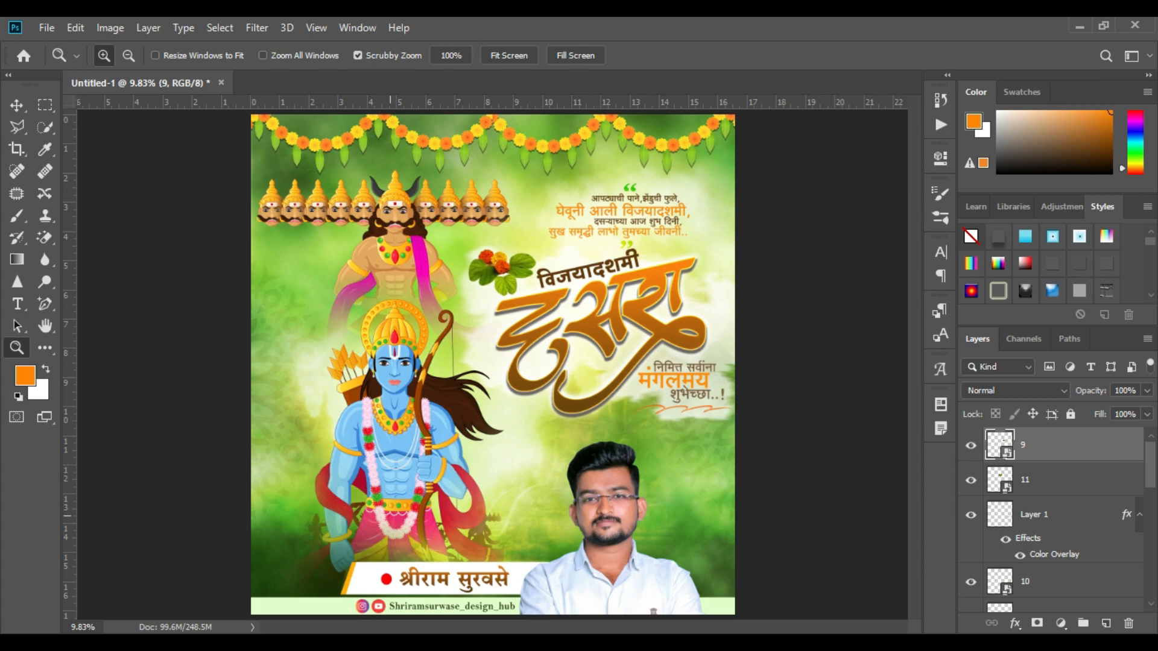
Select 81.png in the Shriram png folder, then switch back to Photoshop for a closer look at the poster
key(alt+Tab)
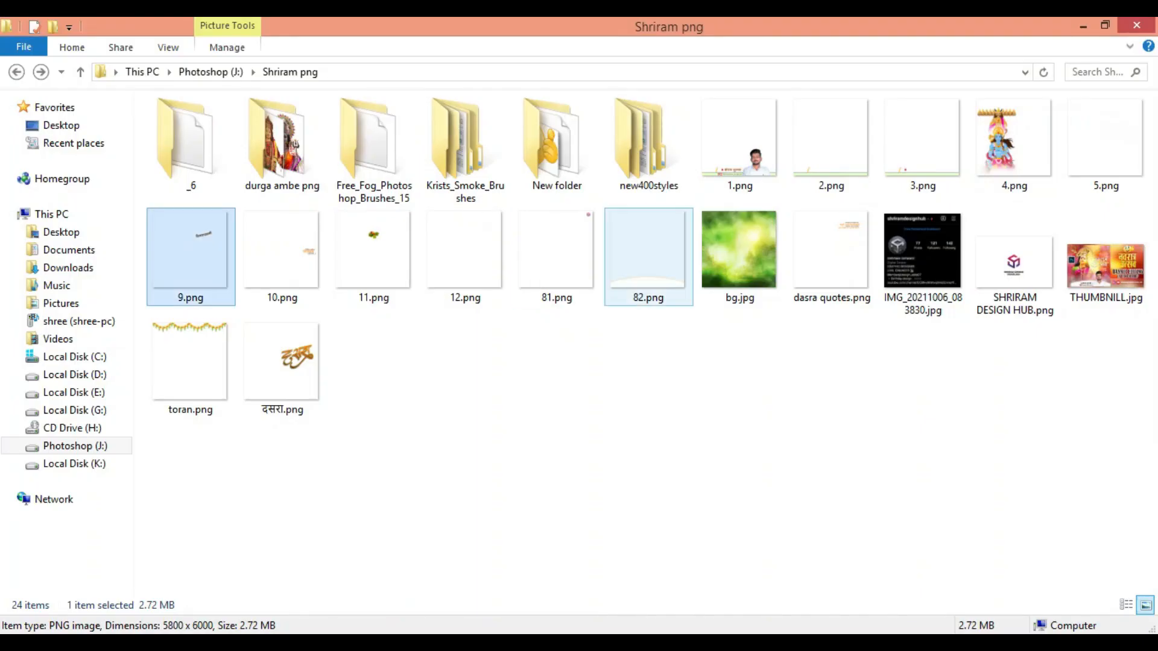
click(557, 257)
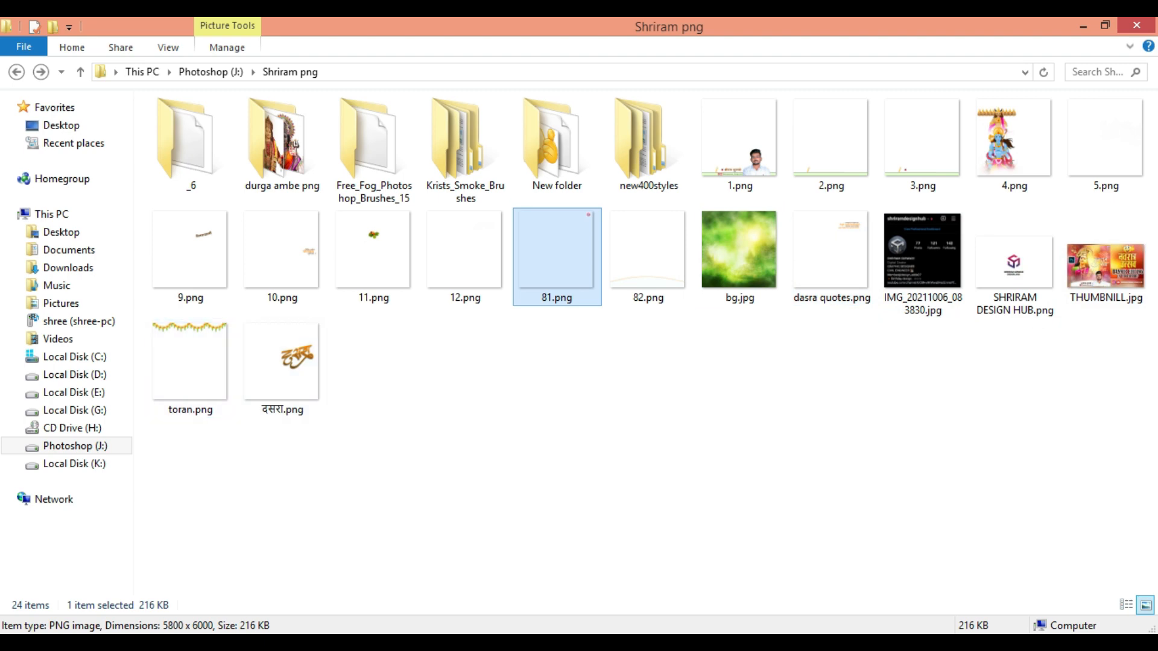
key(alt+Tab)
click(641, 542)
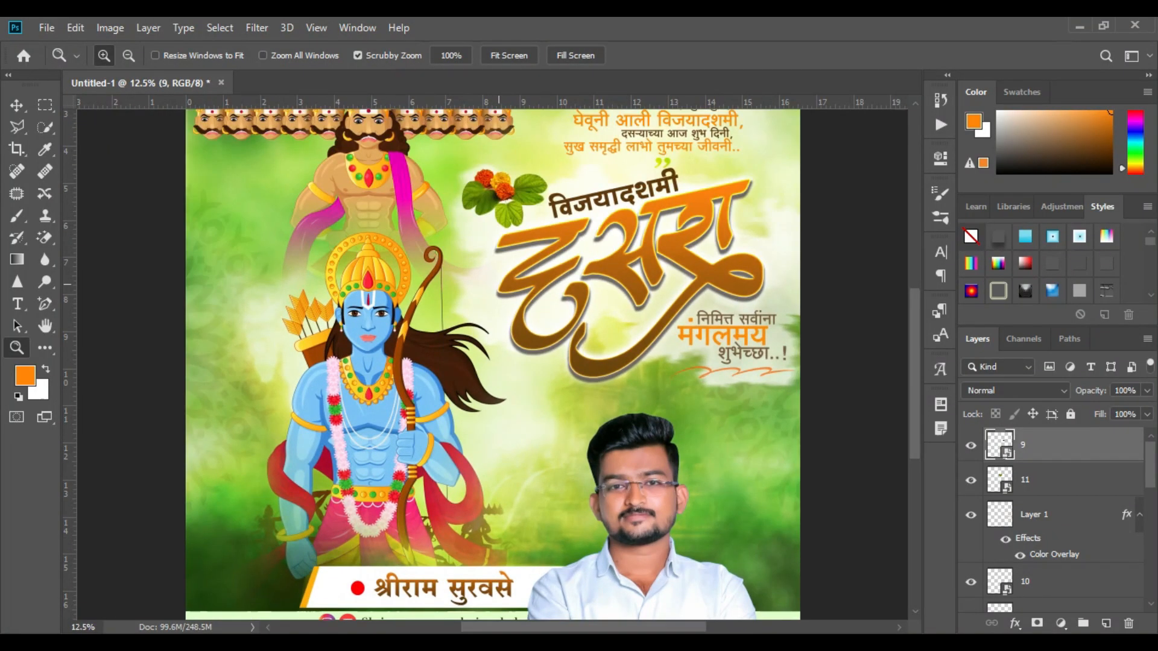
Inspect the poster up close, from the marigold garland and quote down to the name banner and social-media footer
scroll(660, 412, down, 2)
scroll(492, 362, up, 3)
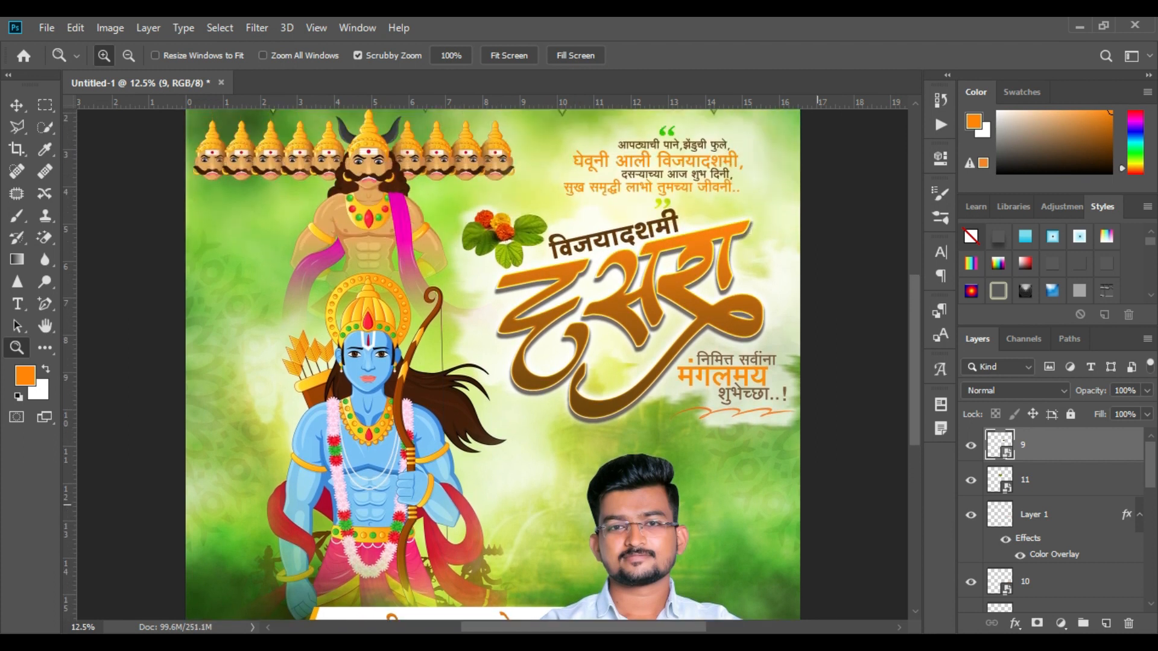
key(ctrl+plus)
scroll(429, 365, up, 3)
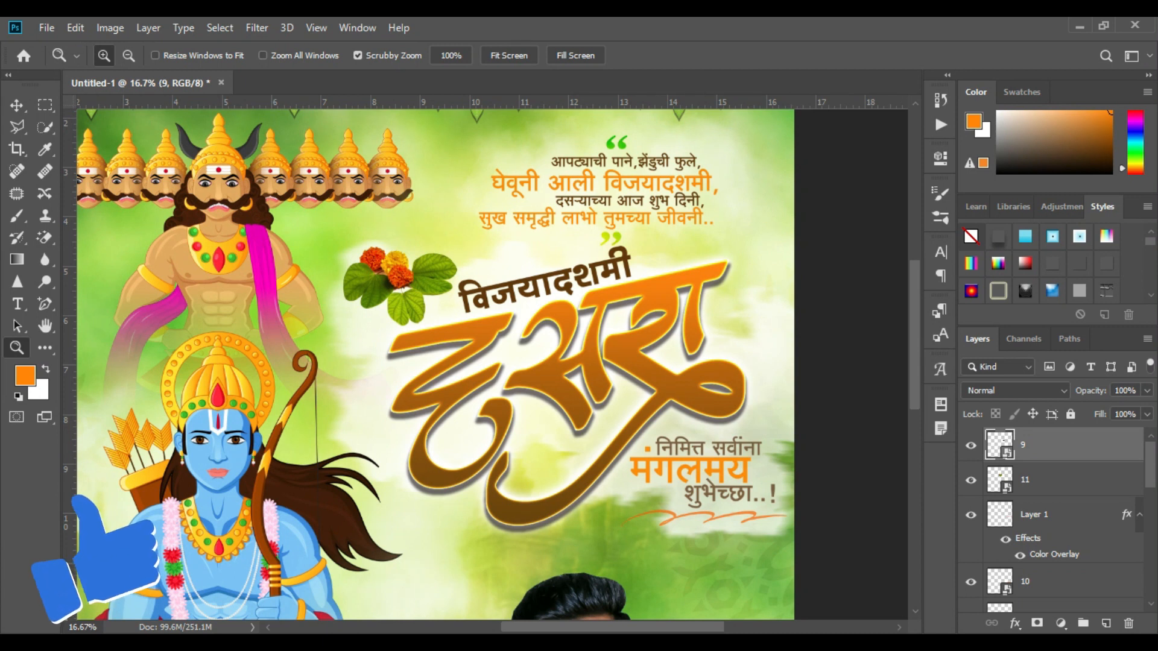
scroll(429, 364, up, 2)
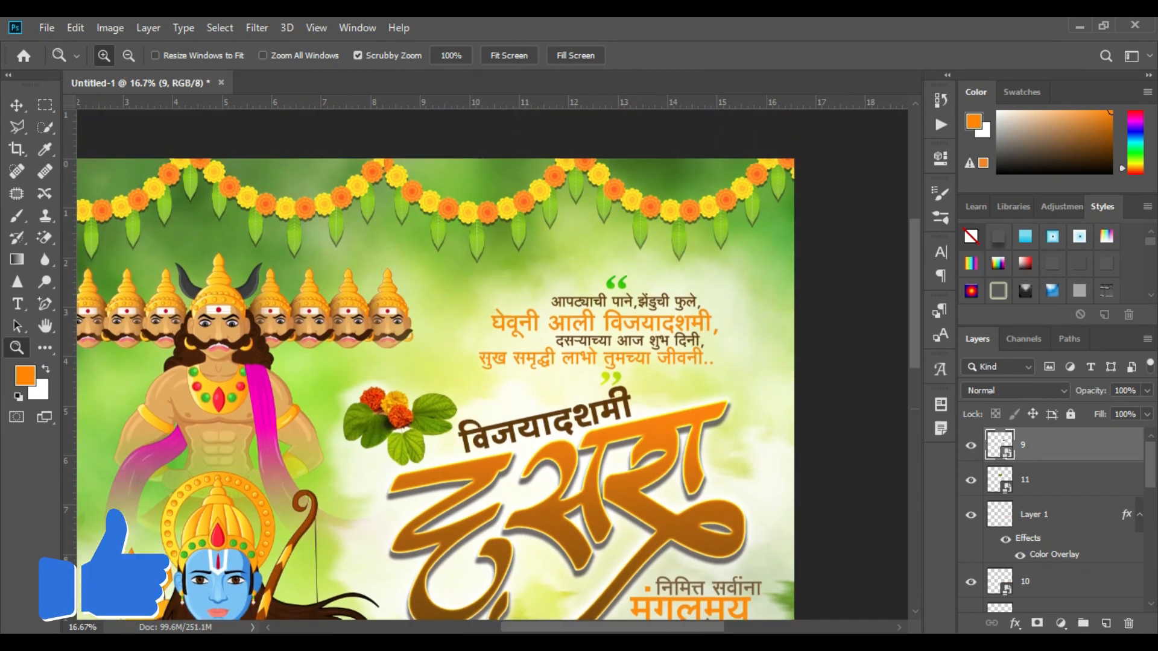
scroll(429, 365, down, 2)
scroll(429, 364, down, 8)
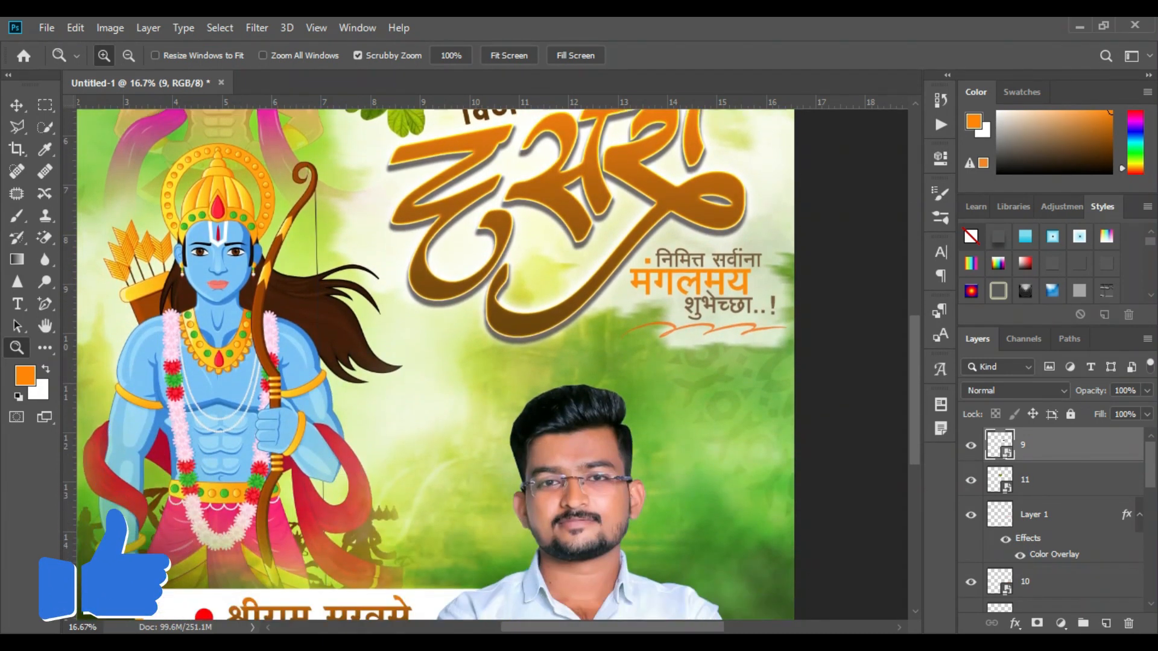
scroll(429, 365, down, 6)
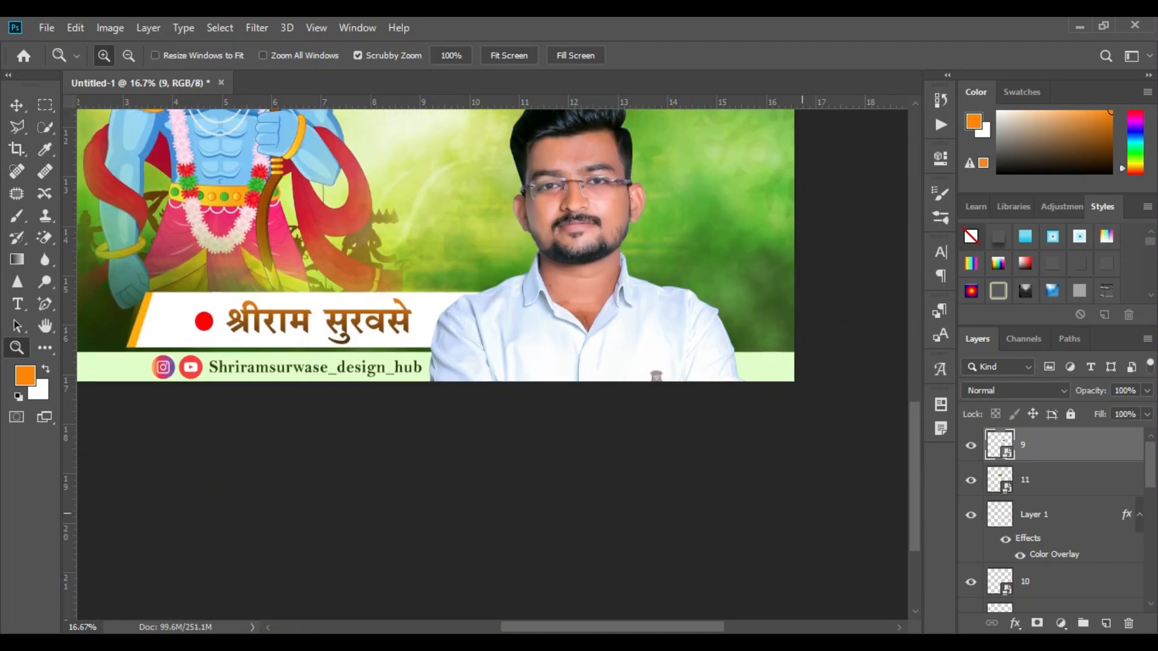
scroll(428, 364, left, 4)
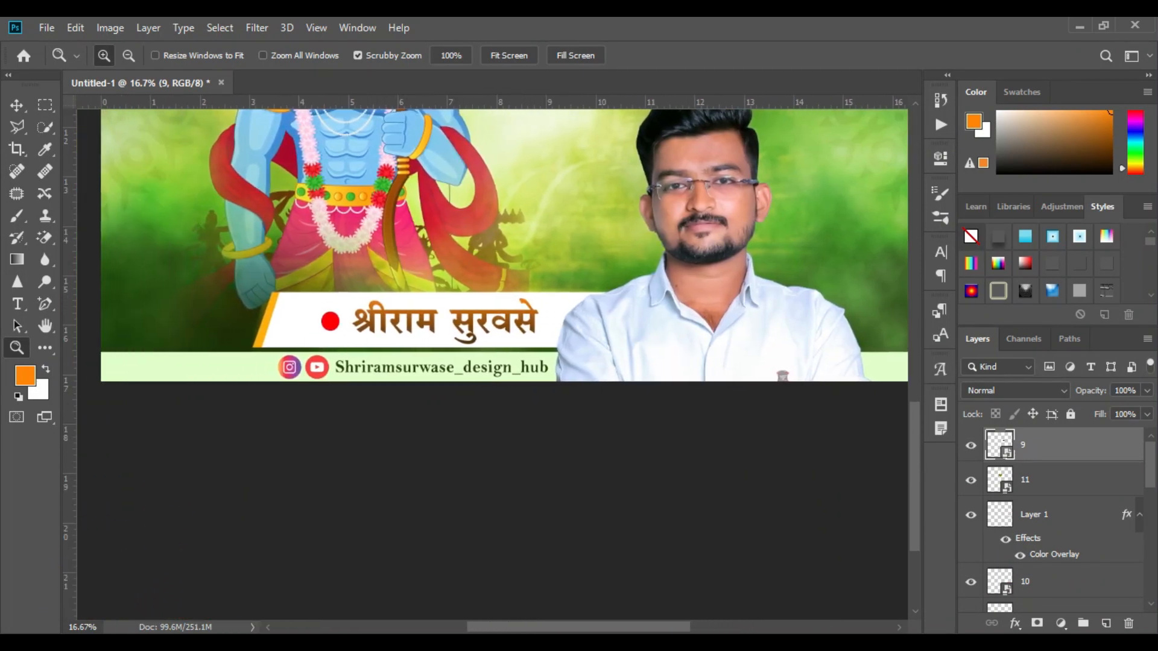
drag(567, 627, 566, 628)
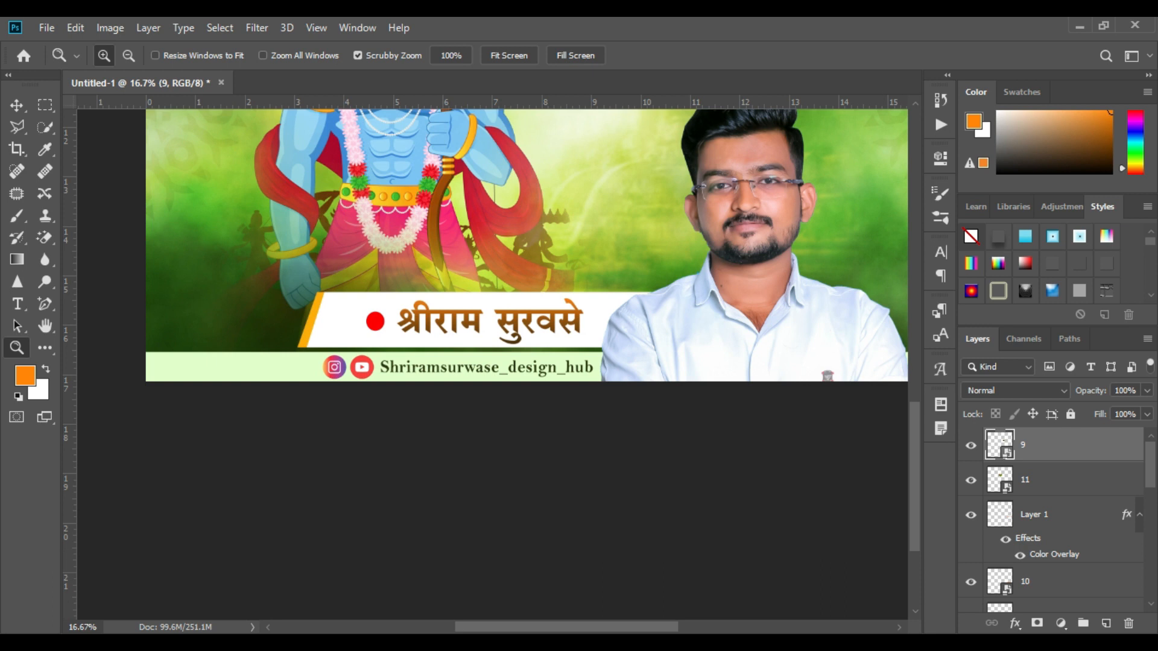
scroll(492, 365, up, 6)
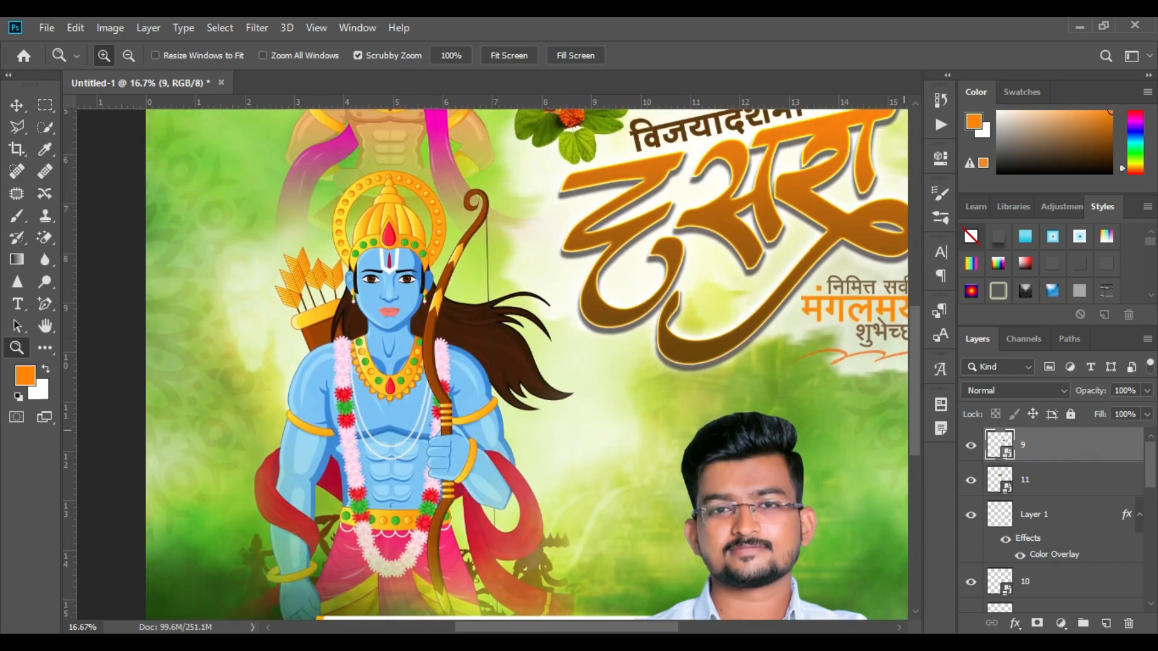
scroll(527, 364, up, 6)
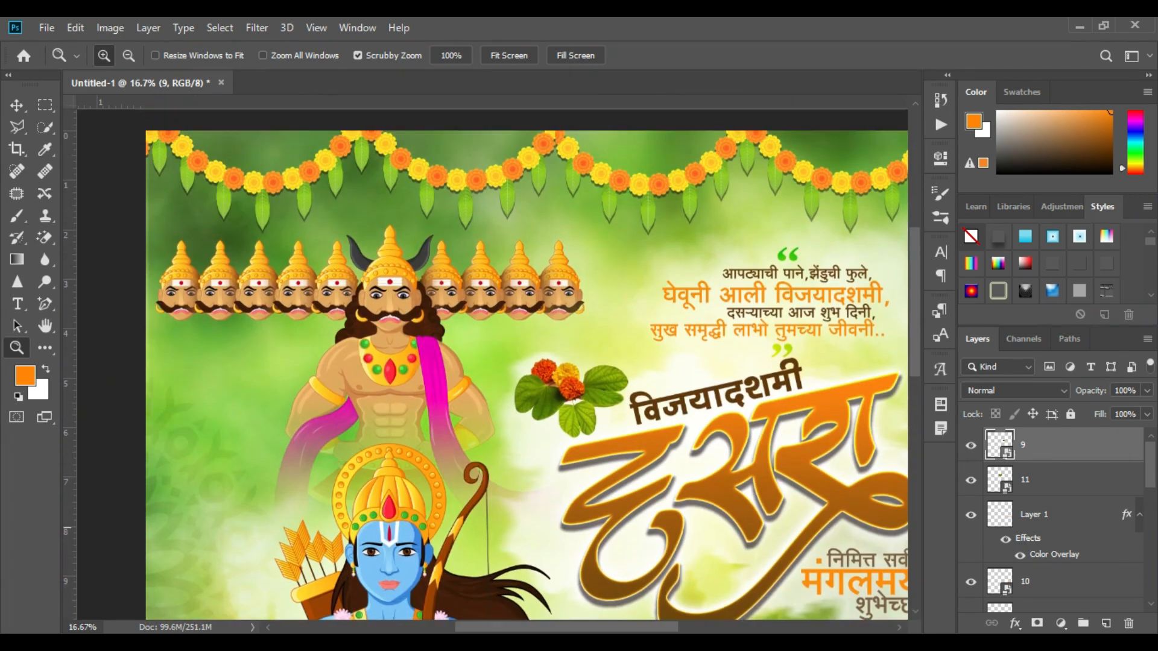
Fit the whole poster on screen to review the complete composition
scroll(526, 365, up, 1)
right_click(859, 121)
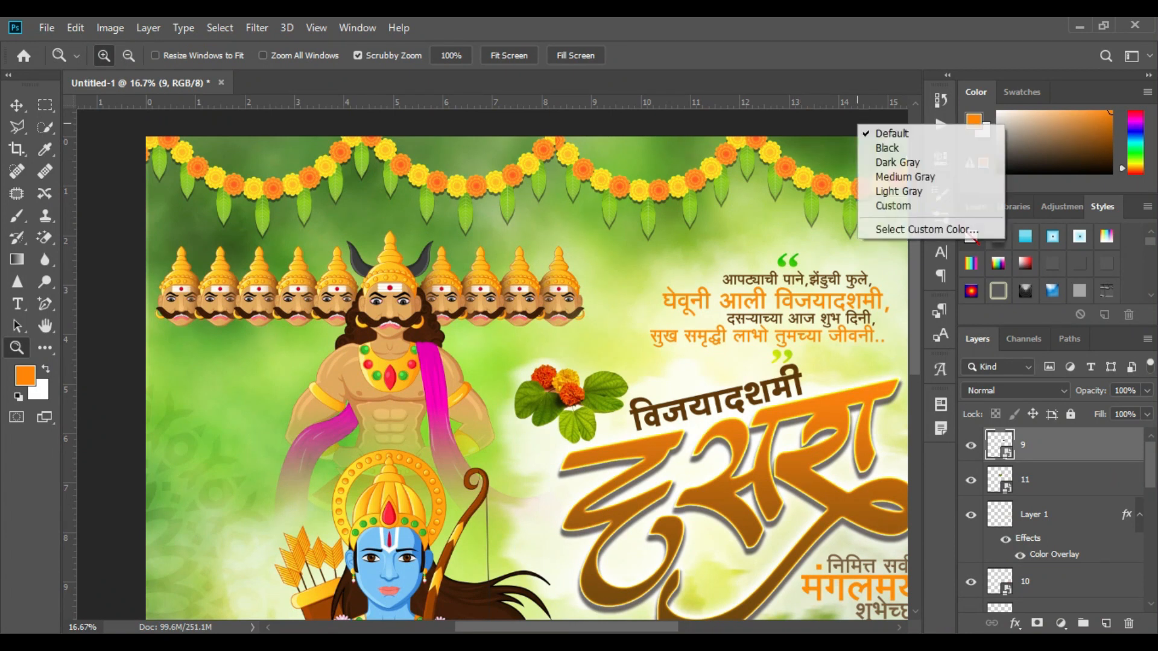
right_click(841, 125)
click(857, 207)
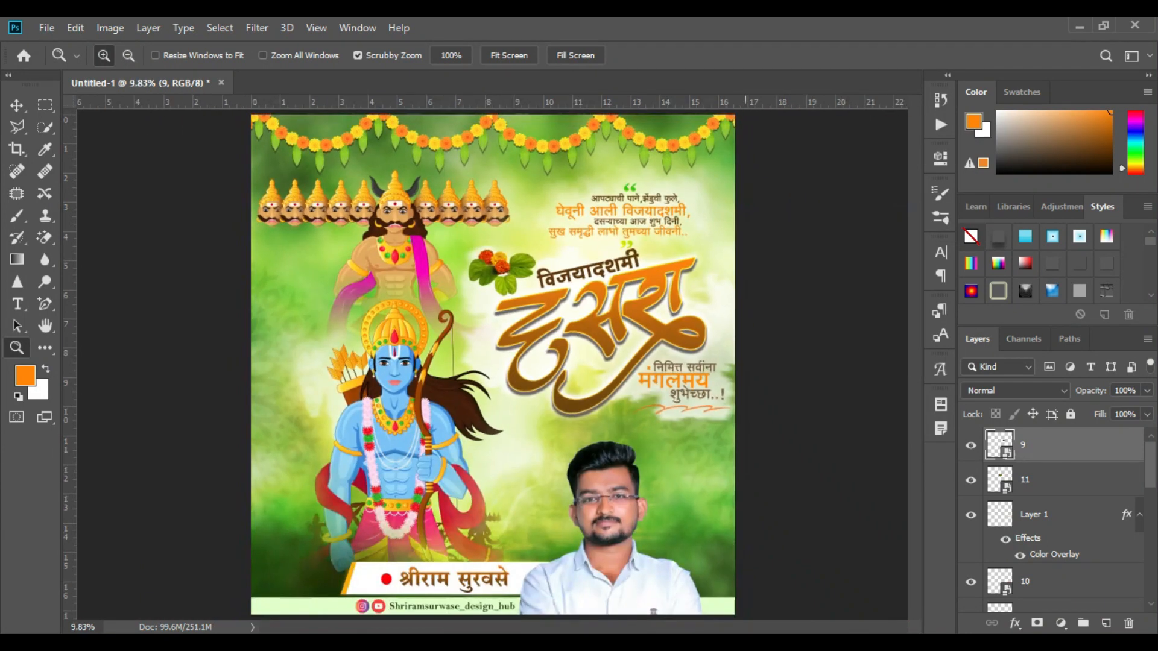